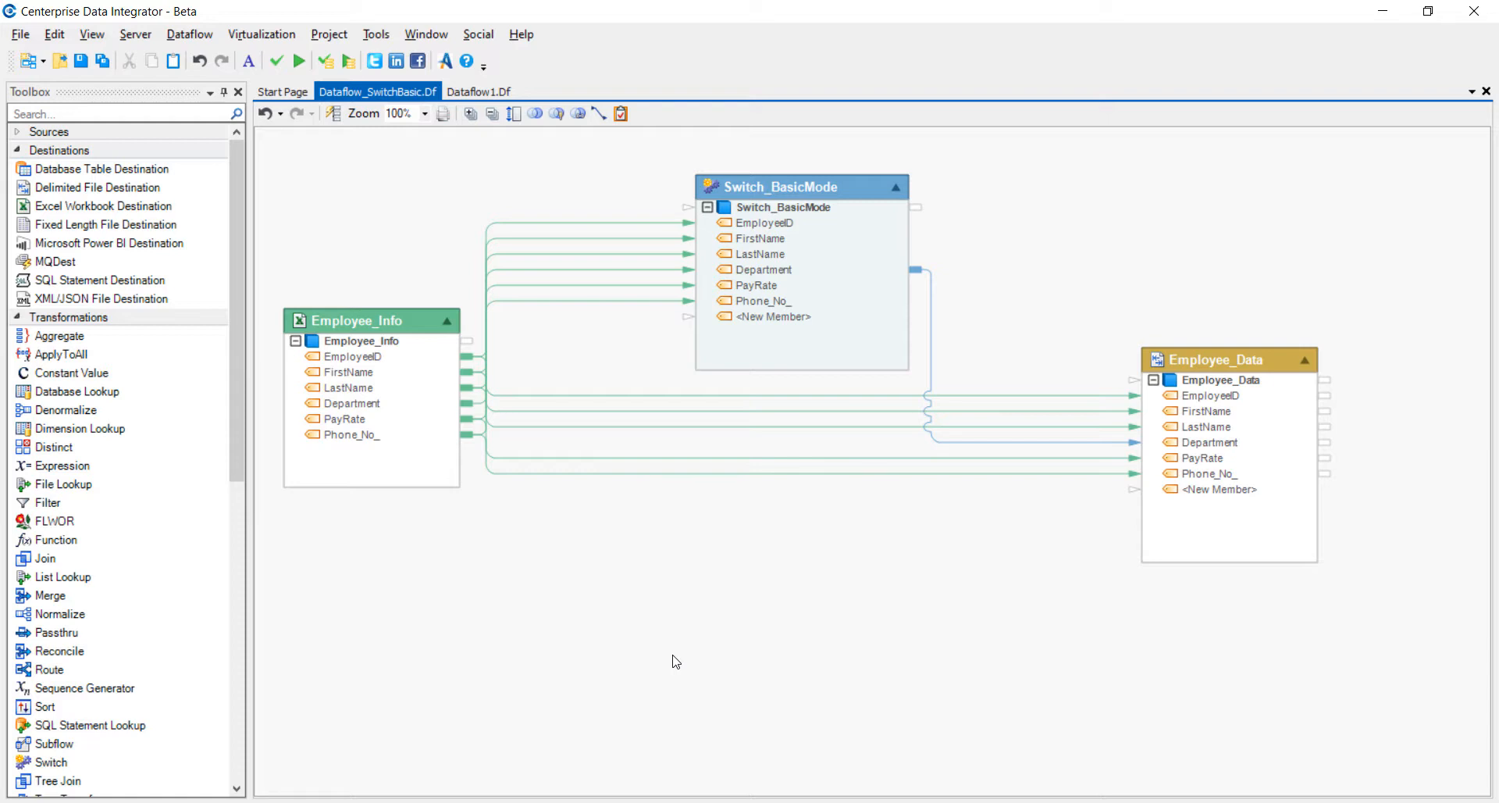
- Preview the output of the Employee_Info source in Dataflow1.Df to review its records, and close the preview
left_click(479, 91)
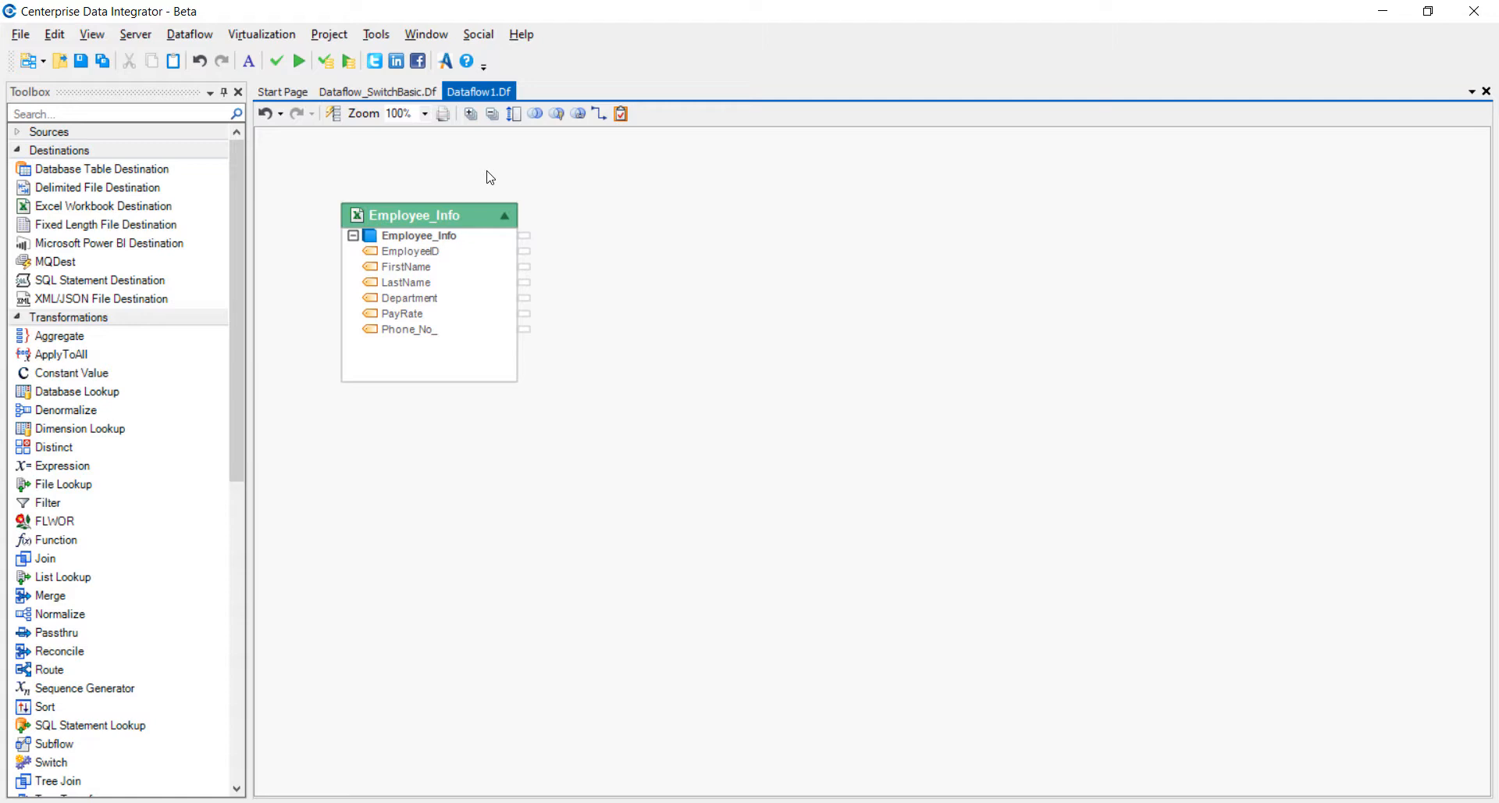
left_click(486, 214)
right_click(484, 208)
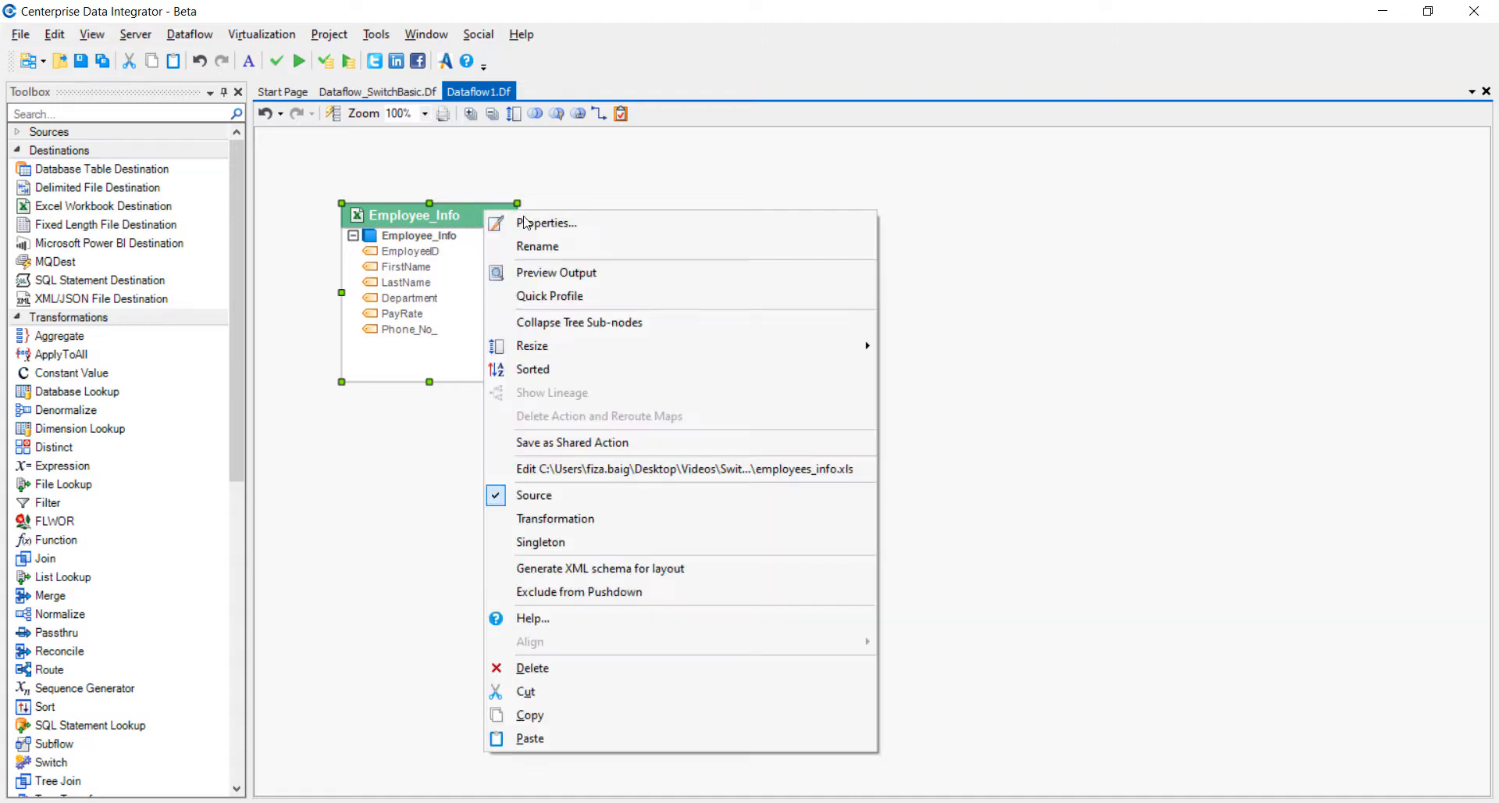
left_click(544, 271)
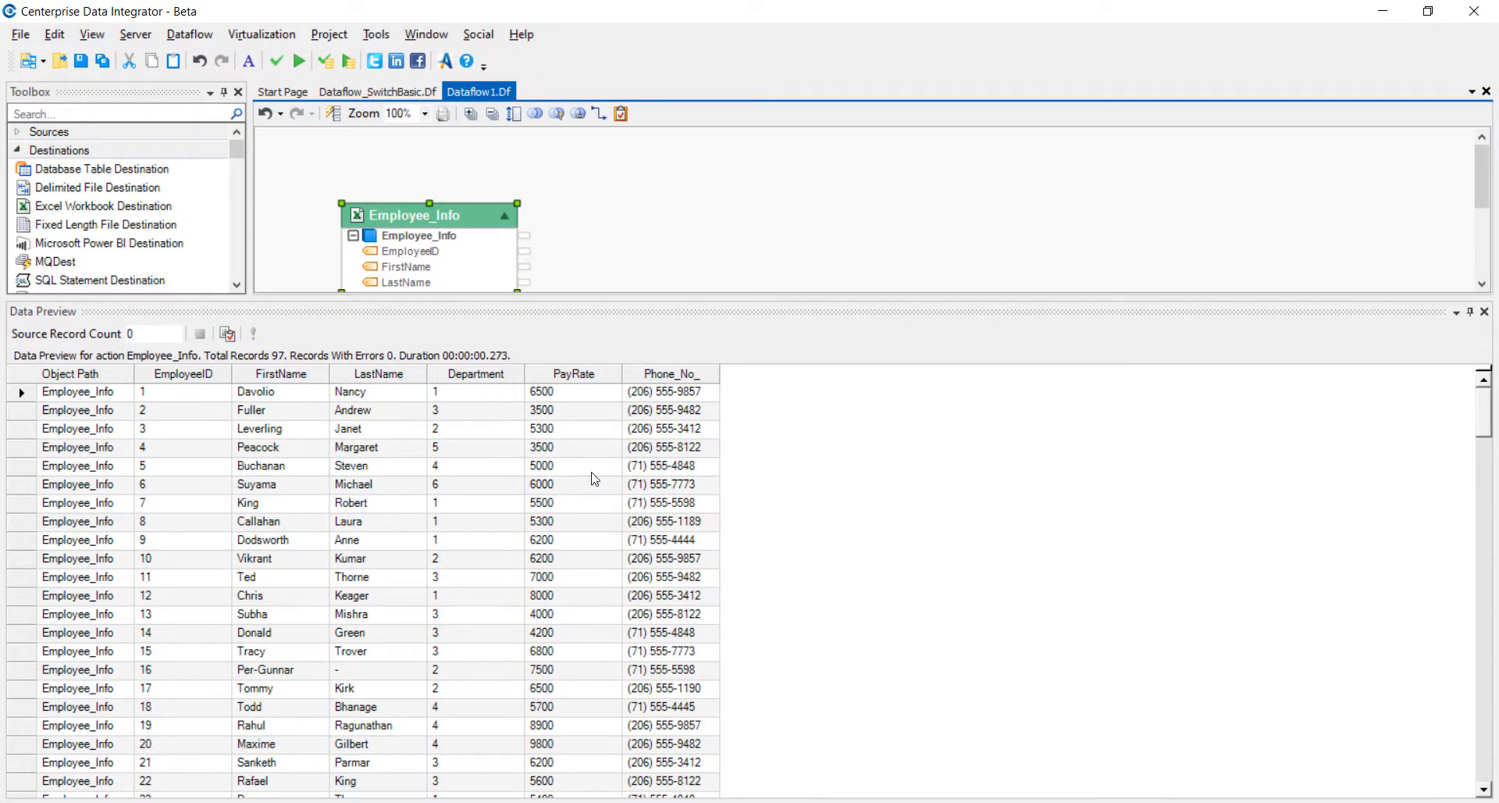
left_click(1484, 311)
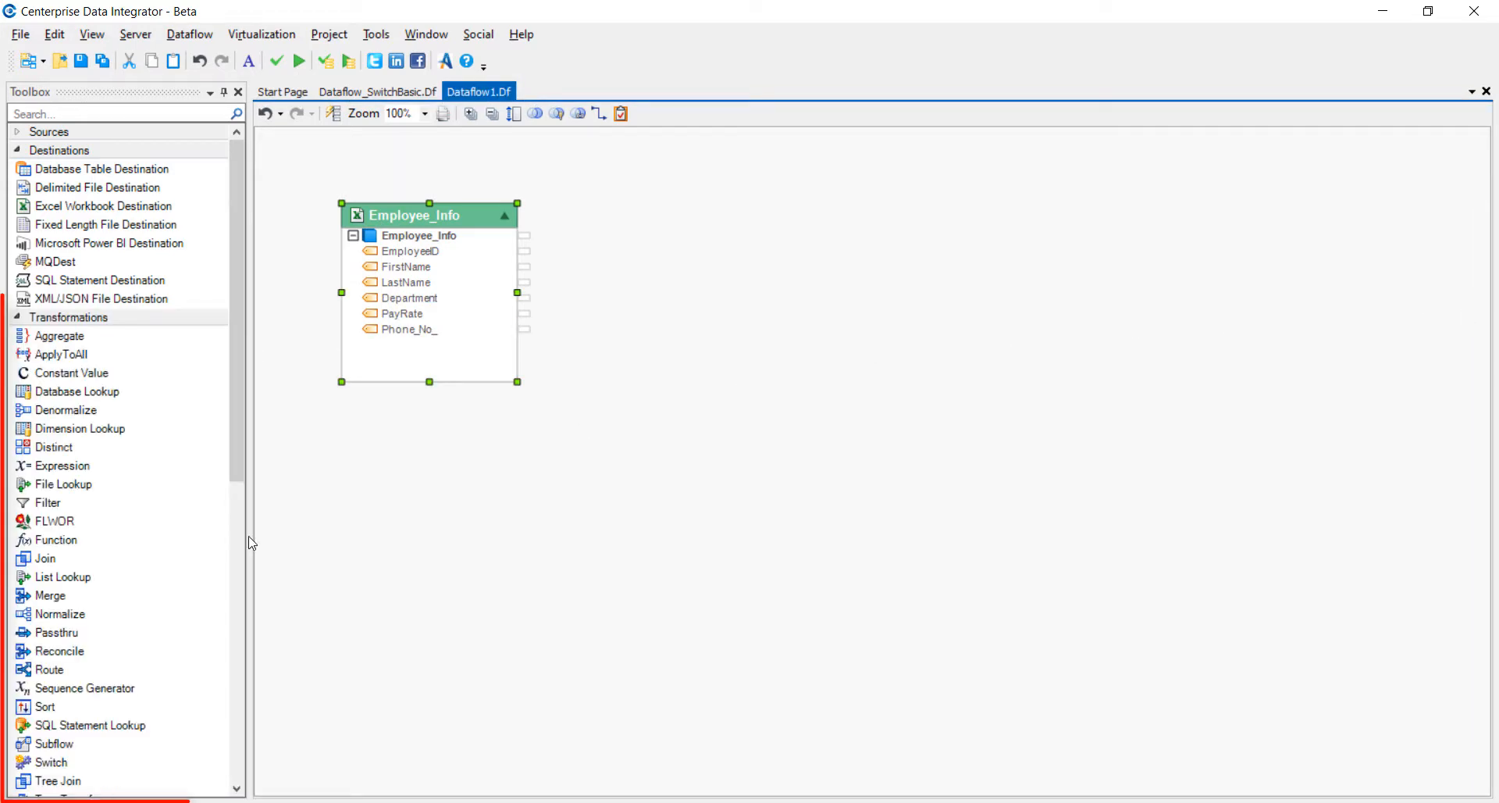
- Add a Switch transformation beside Employee_Info, enlarge it downward, and map all Employee_Info fields into it
left_click(118, 763)
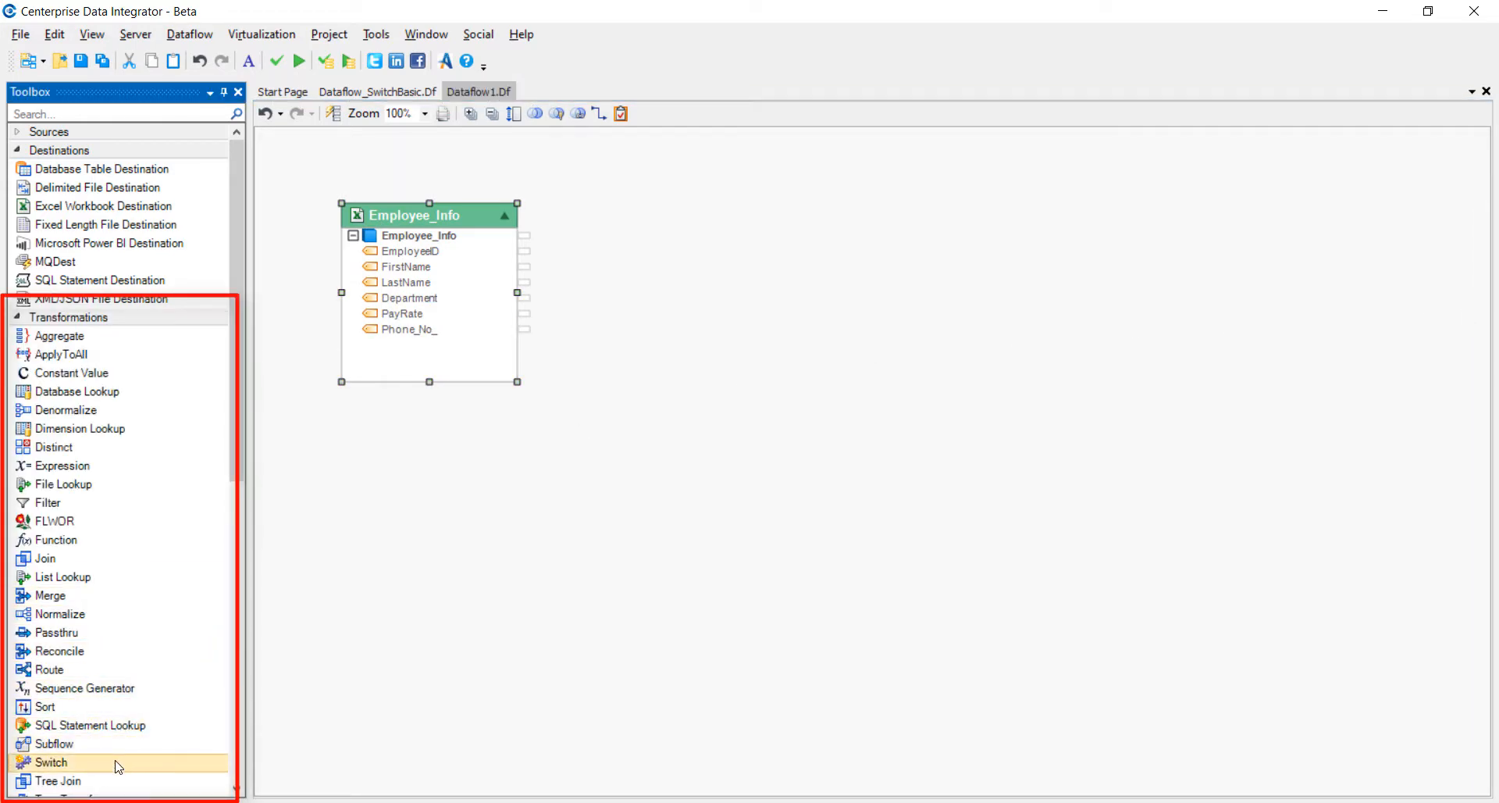
mouse_move(115, 762)
left_mouse_down()
mouse_move(156, 759)
mouse_move(510, 422)
mouse_move(655, 197)
mouse_move(675, 190)
left_mouse_up()
left_click(771, 190)
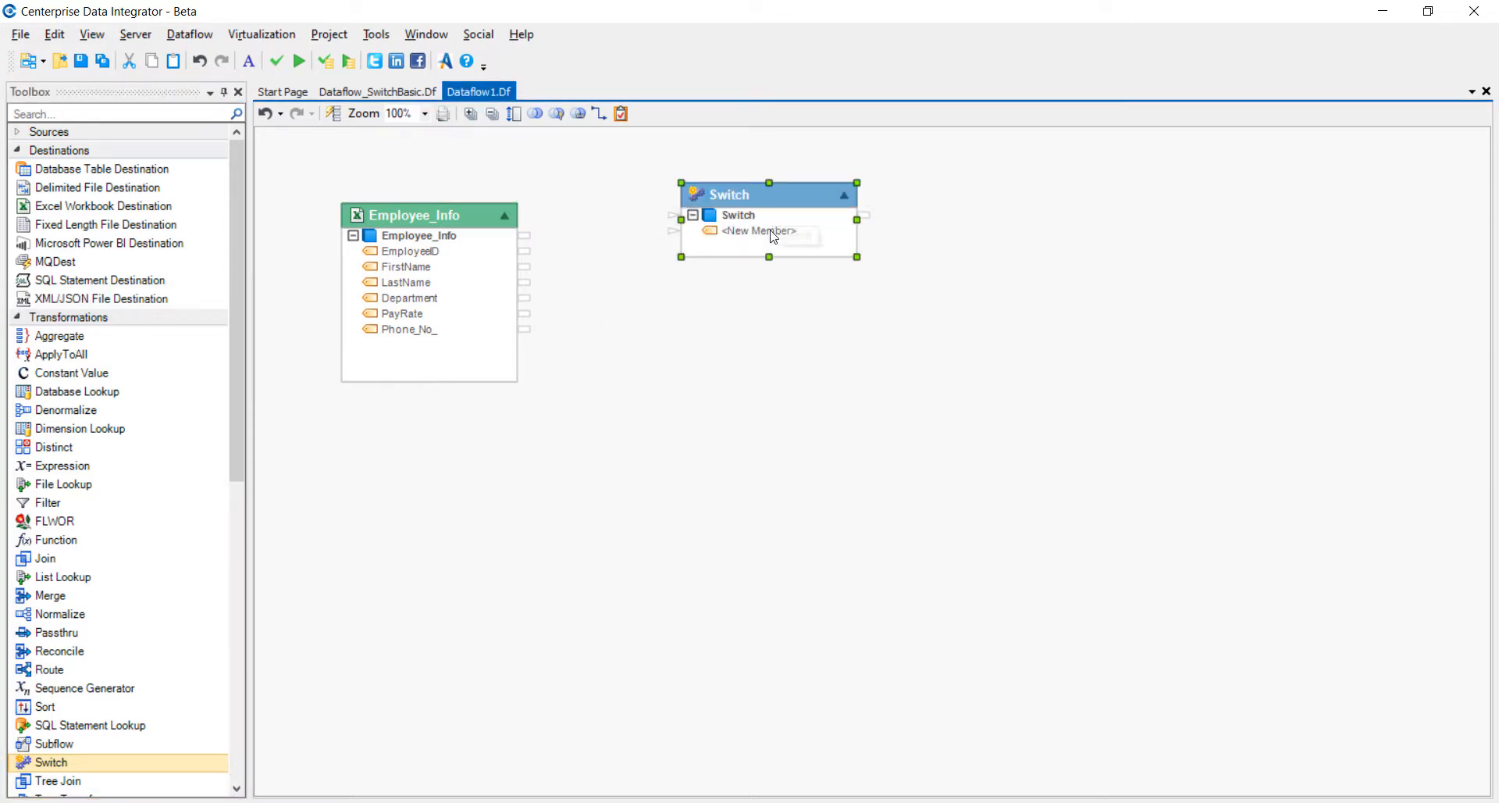
left_click_drag(769, 257, 769, 401)
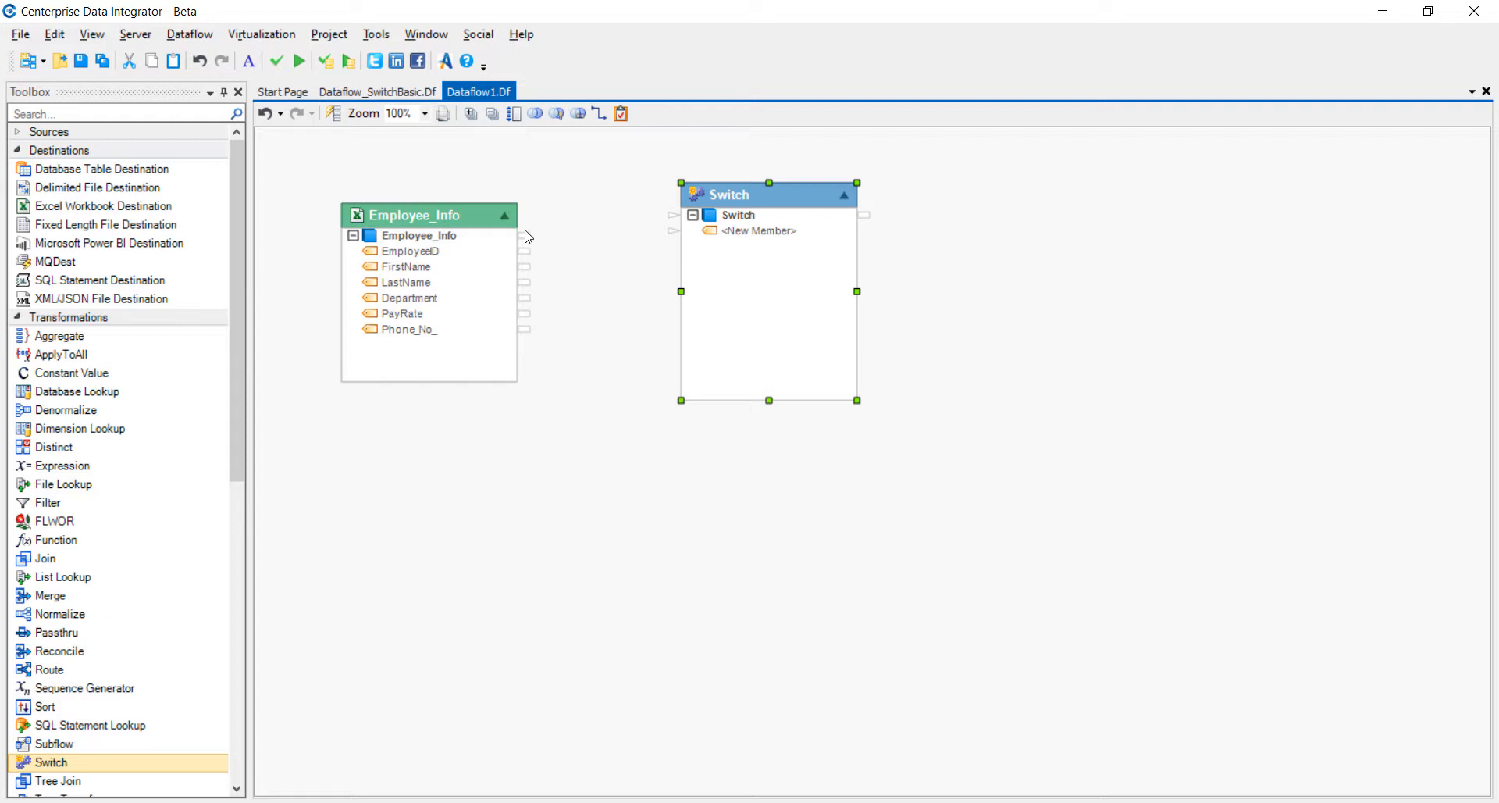
left_click_drag(529, 240, 637, 223)
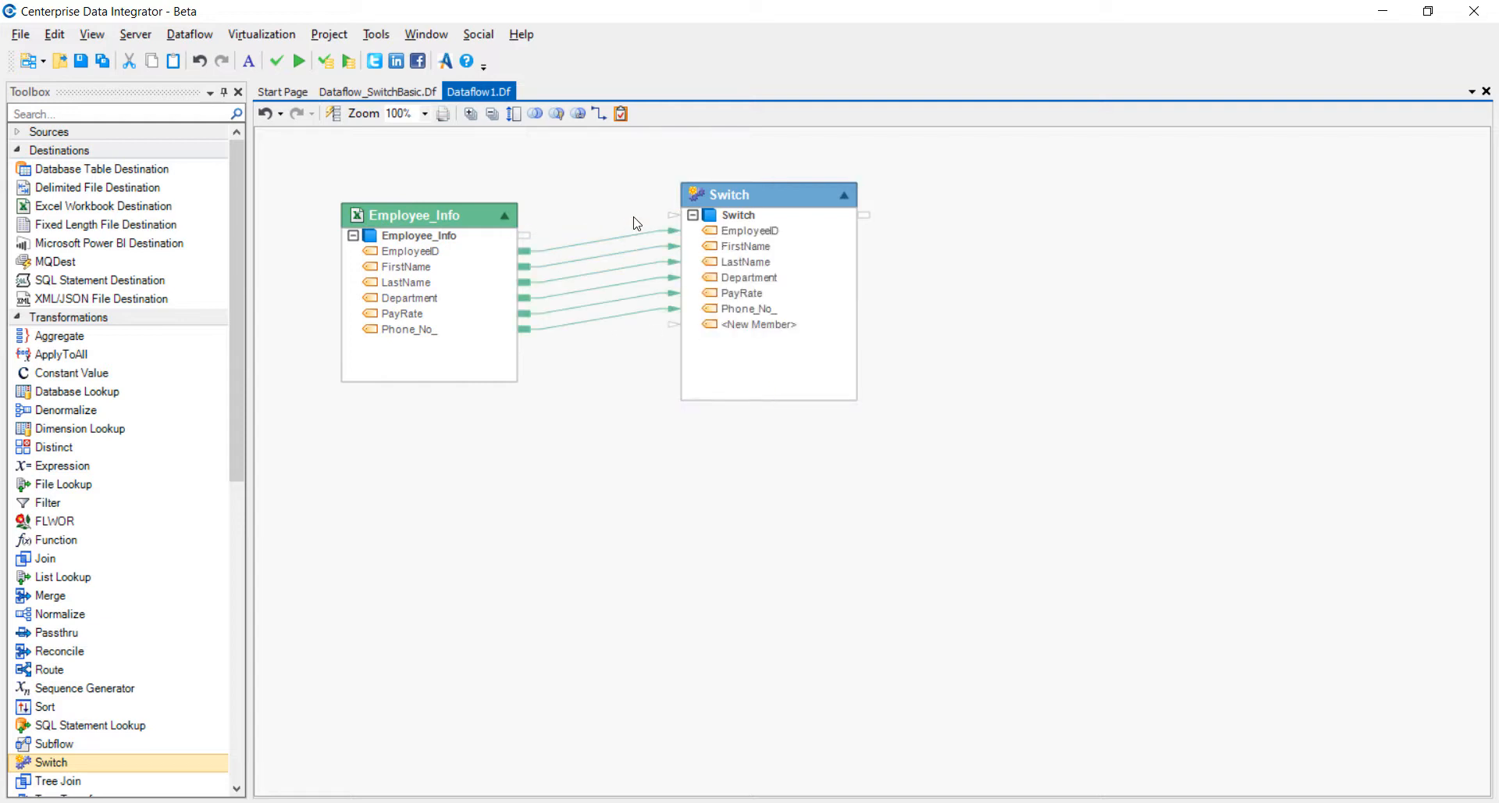
- In the Switch transformation's layout, mark Department as an output field and set its data type to String
left_click(767, 210)
right_click(767, 209)
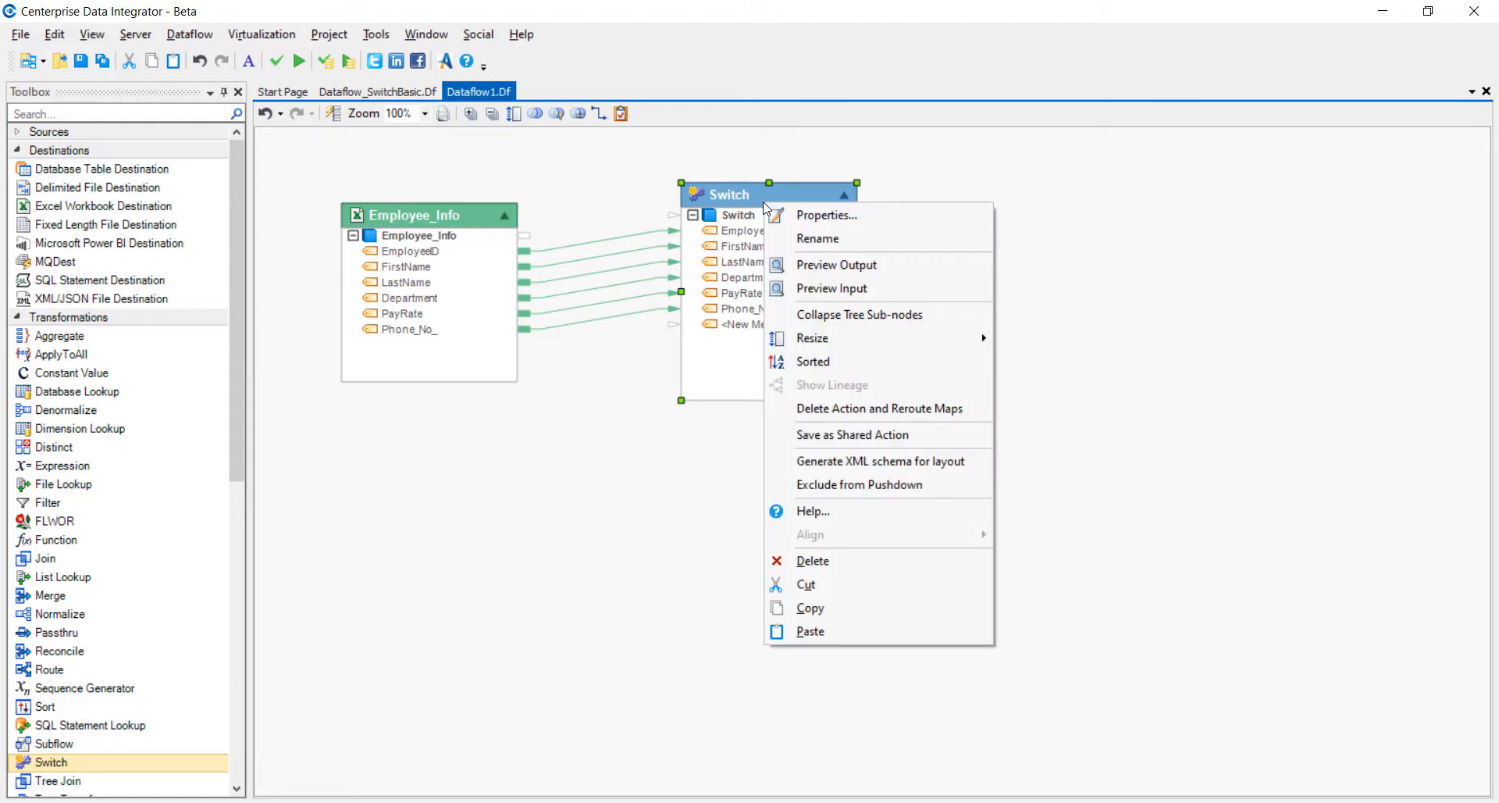
left_click(827, 214)
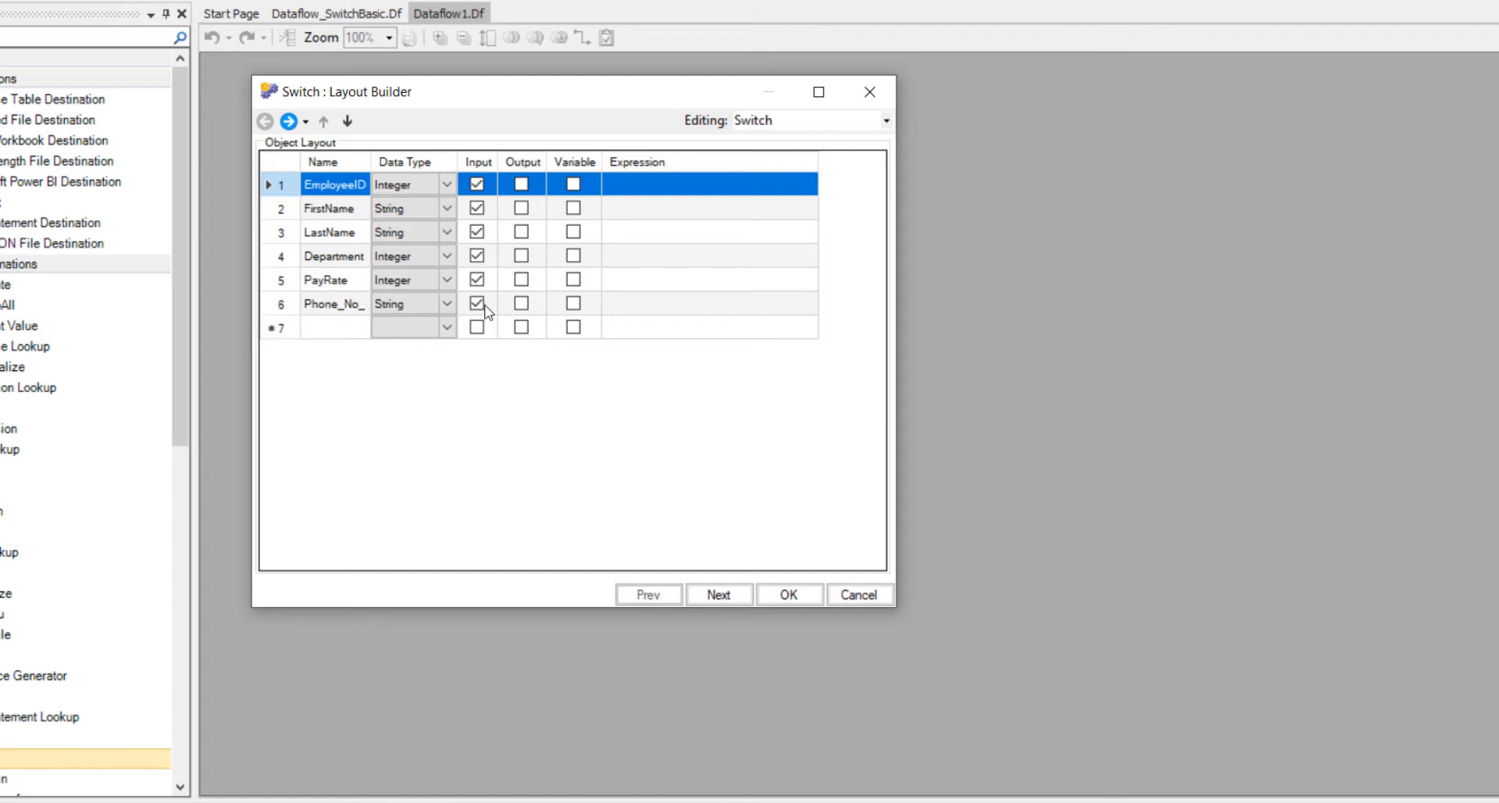
left_click(521, 256)
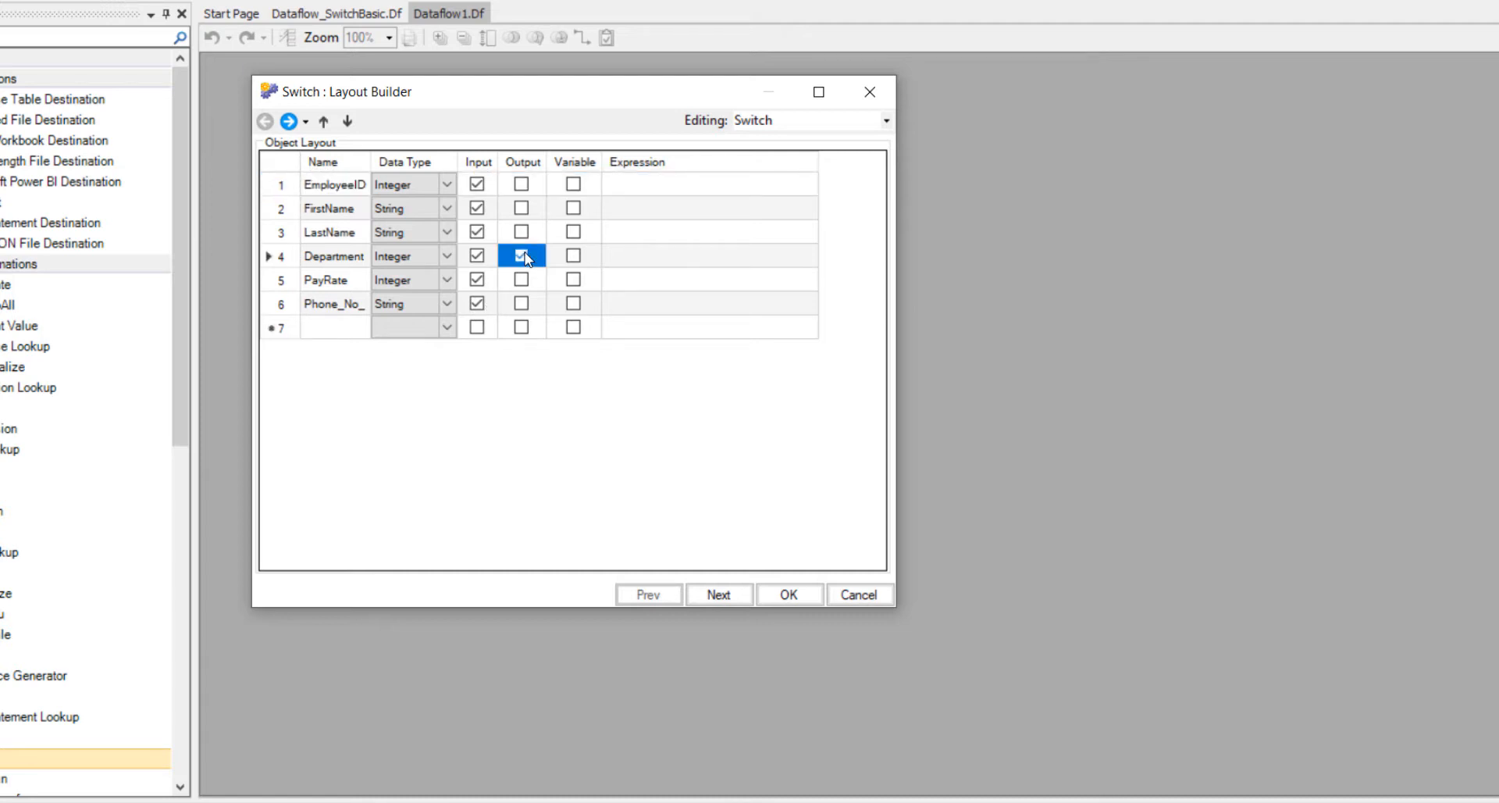
left_click(448, 256)
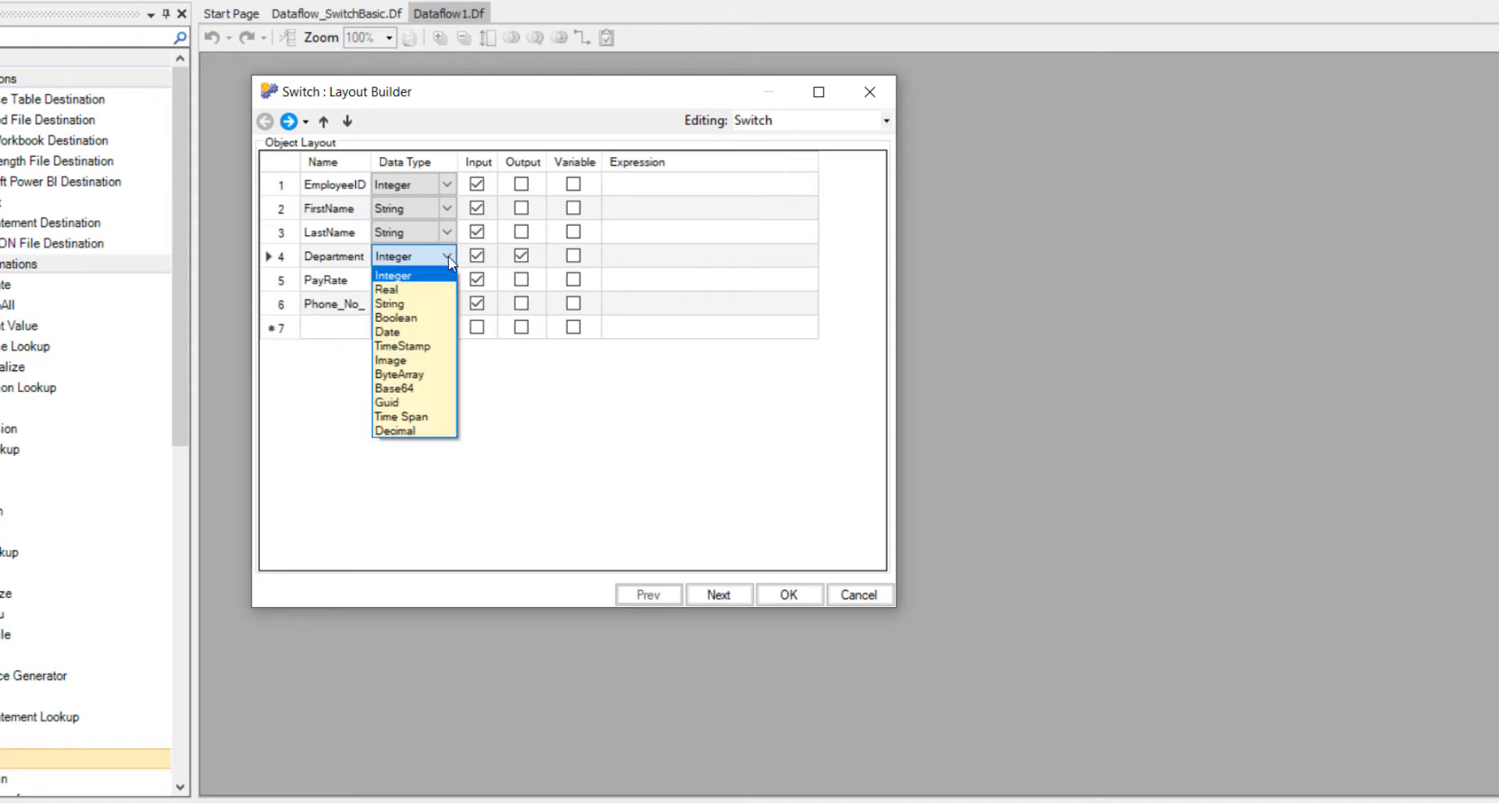
left_click(424, 304)
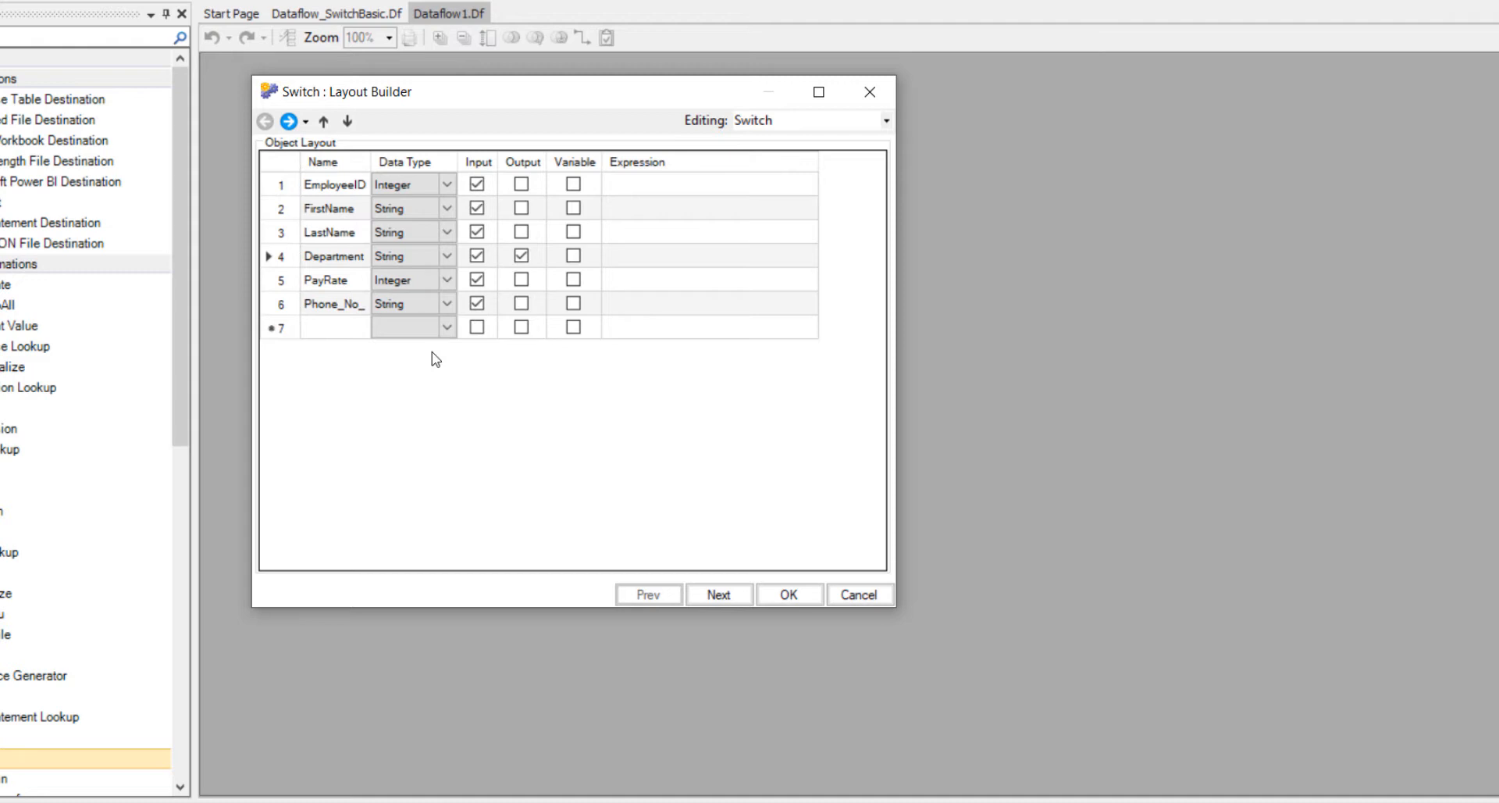
- Choose Department as the switch field in the Switch map properties
left_click(703, 599)
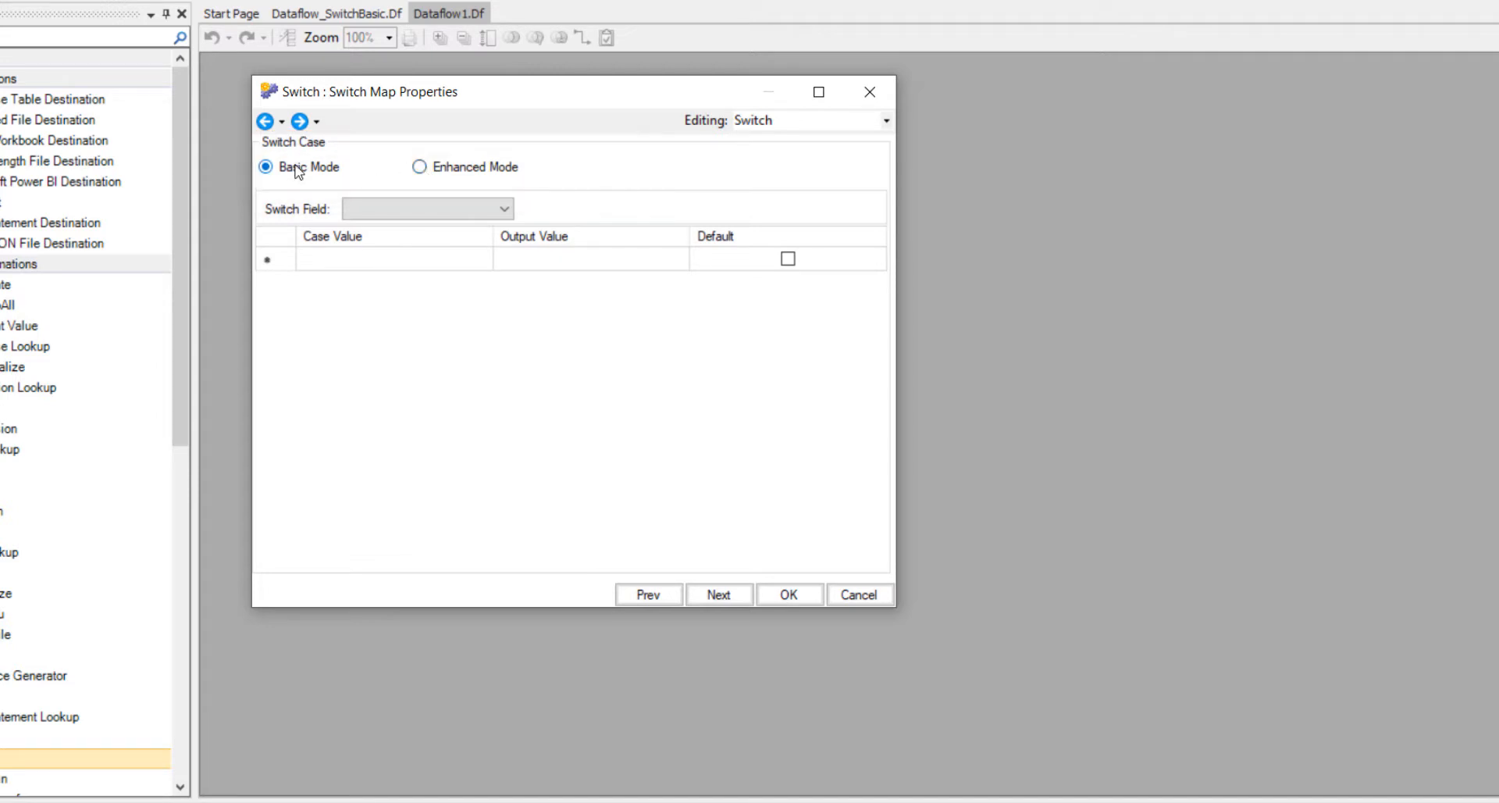
left_click(504, 211)
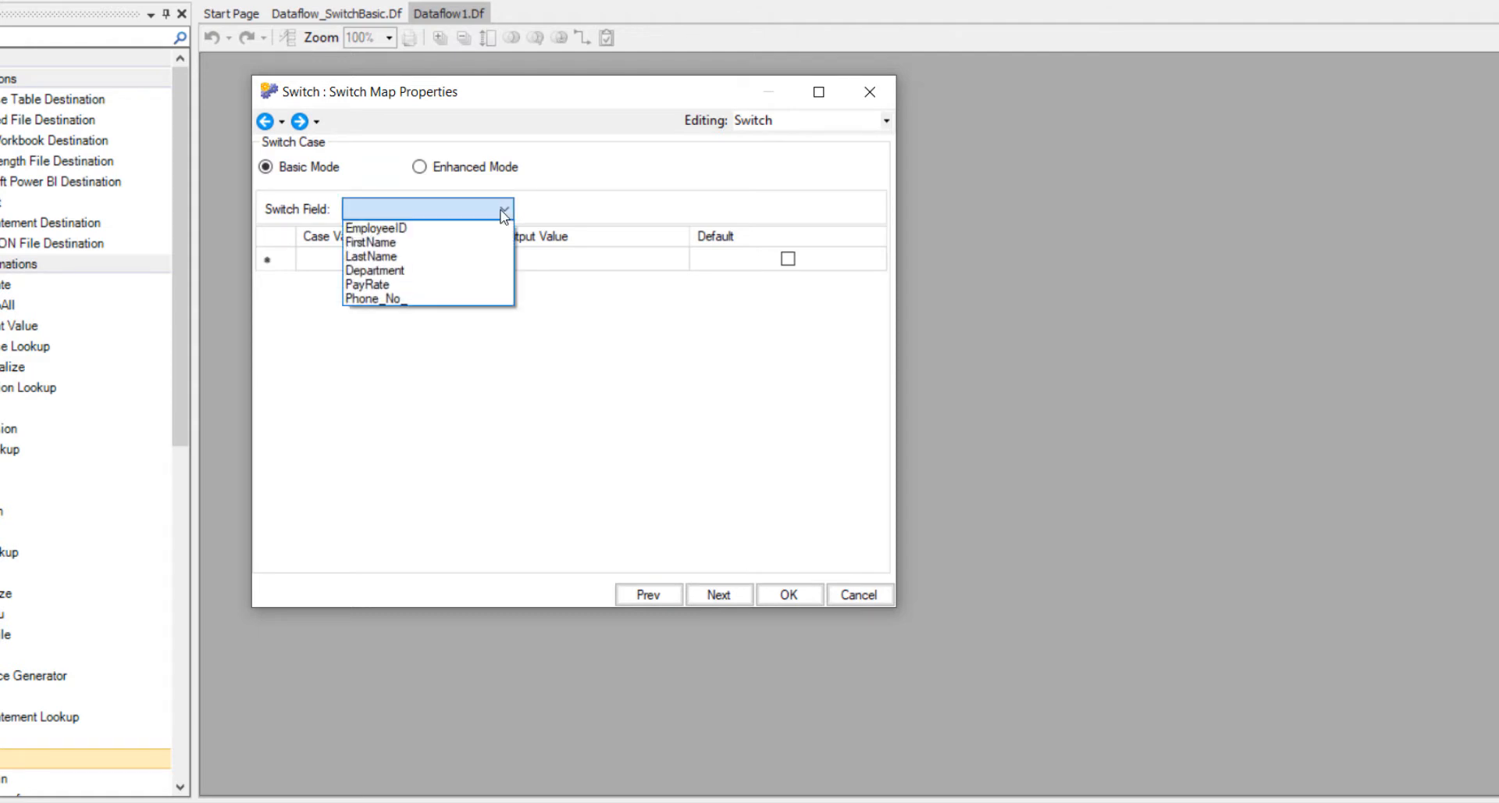
left_click(488, 270)
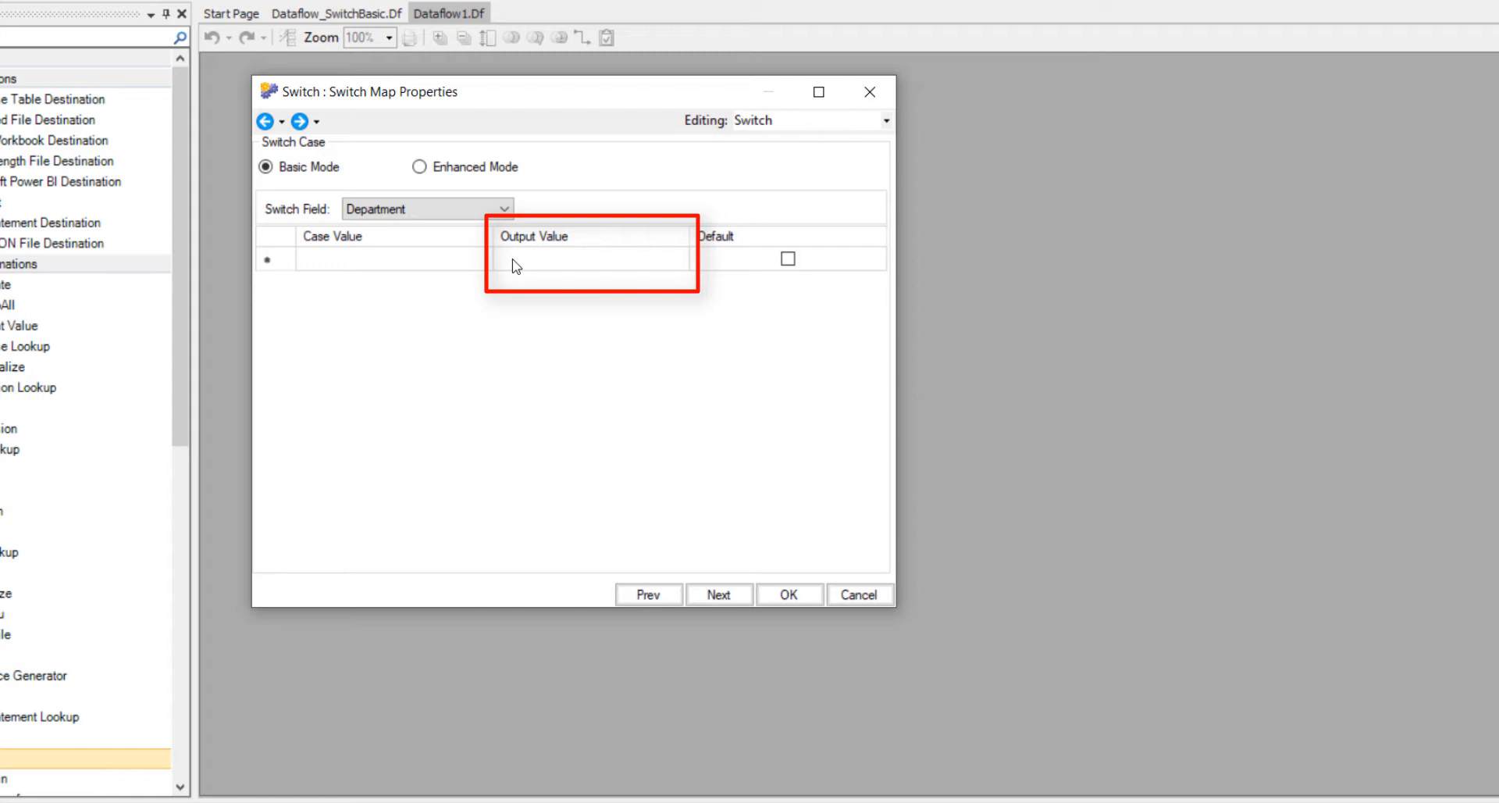
- Add switch cases that map case value 1 to Sales and 2 to Finance
left_click(441, 266)
type("1")
key("Tab")
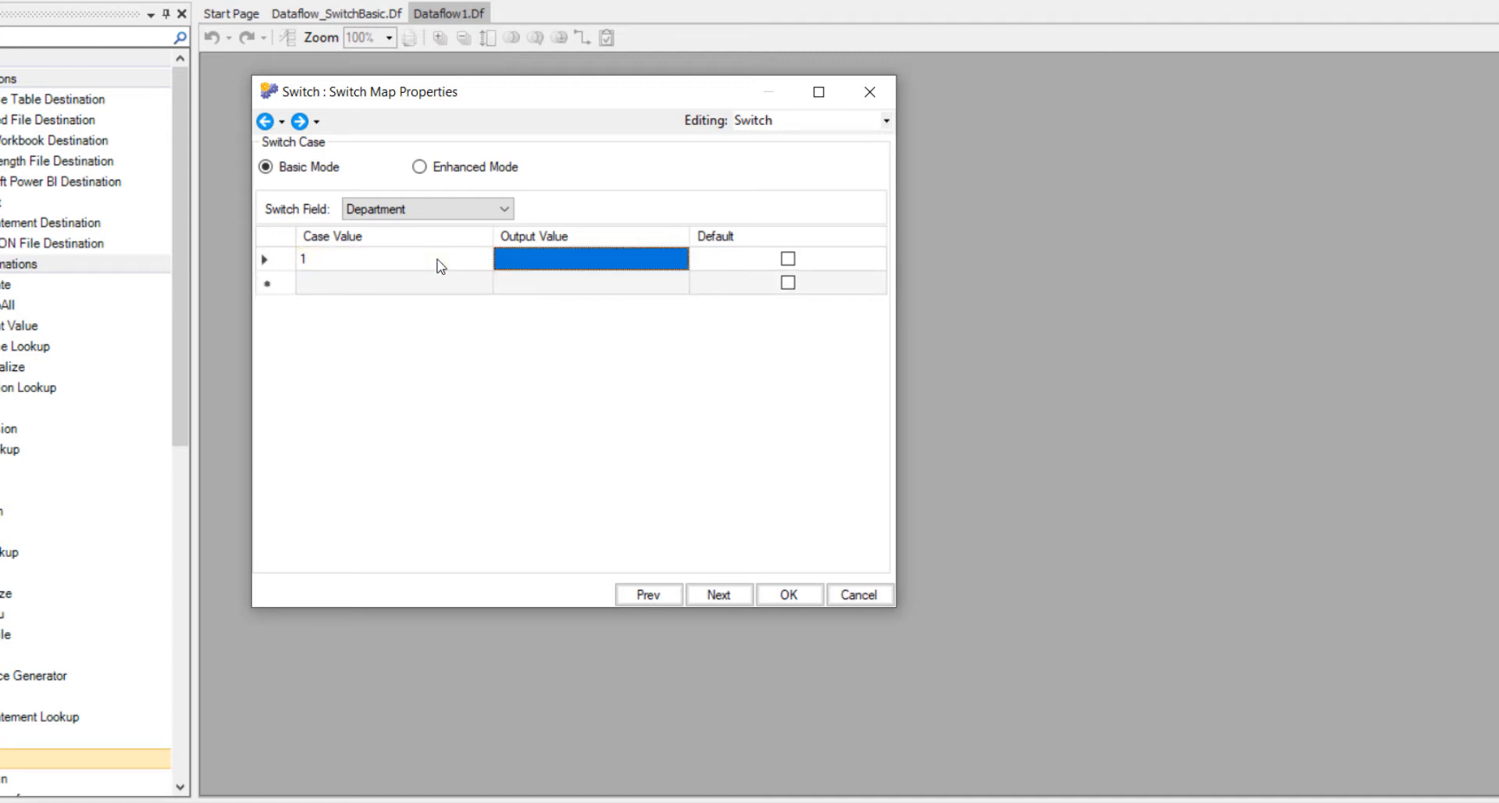
type("Sales")
key("Tab")
key("Tab")
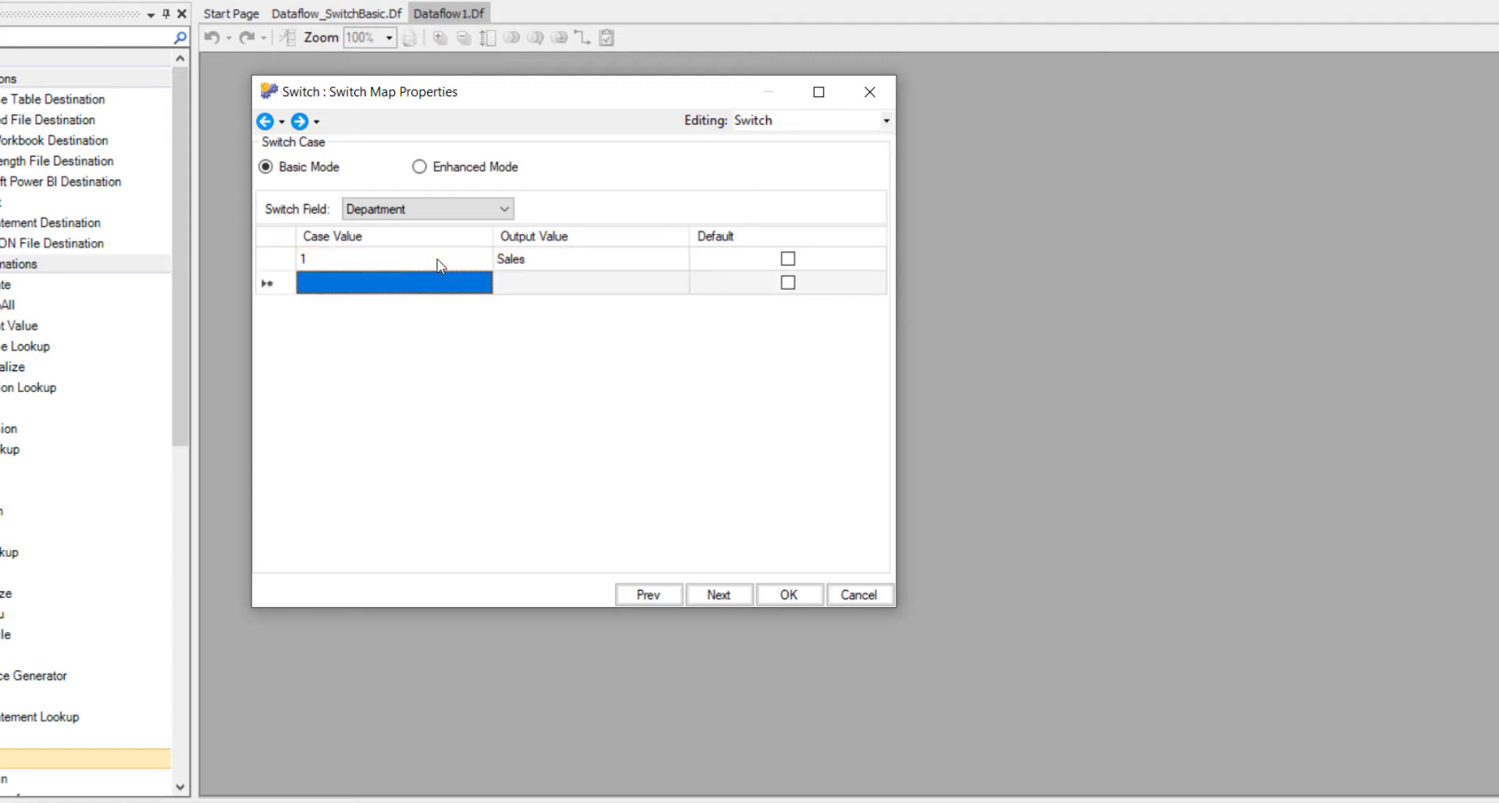
type("2")
key("Tab")
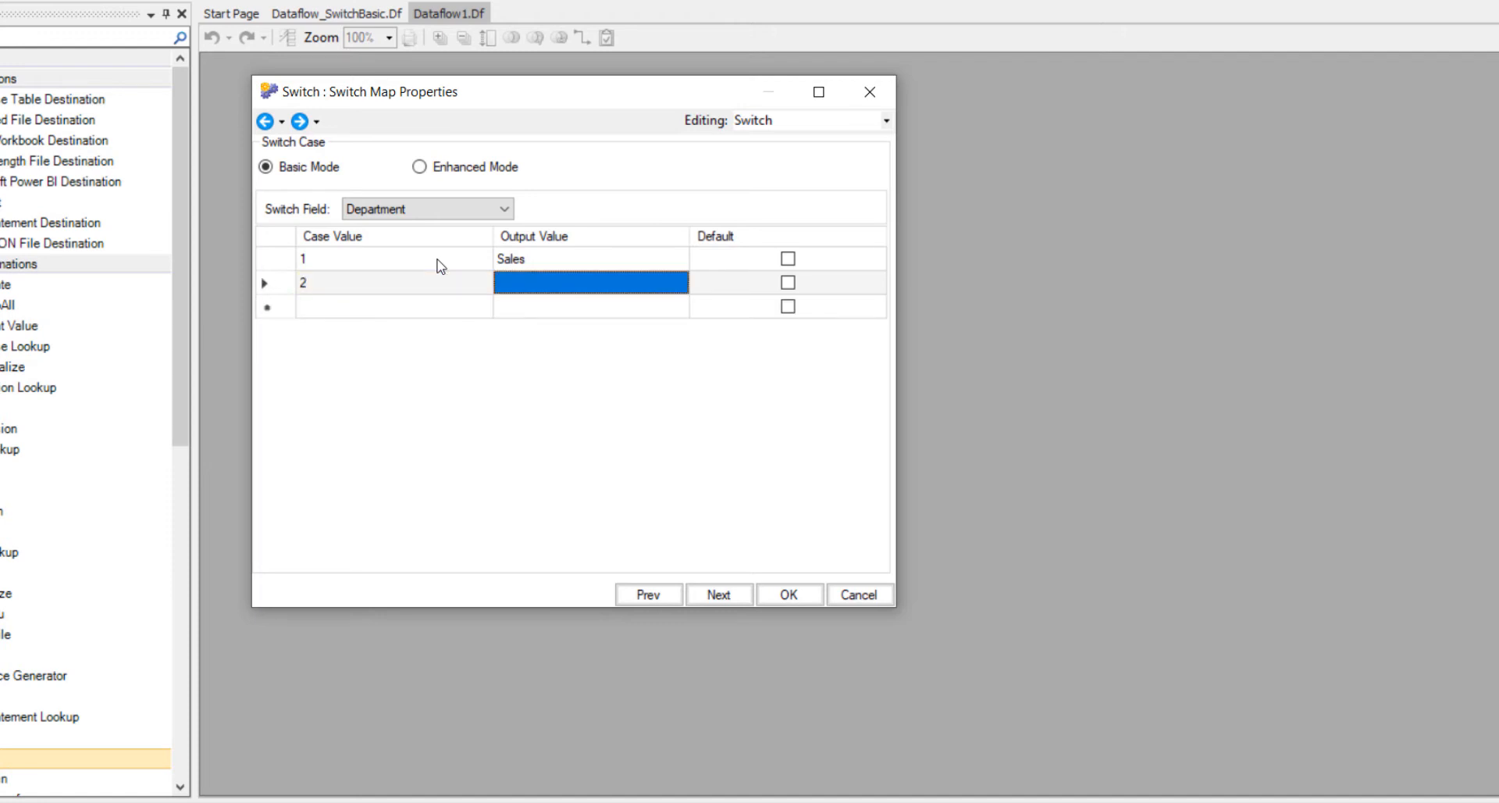
type("Finance")
key("Tab")
key("Tab")
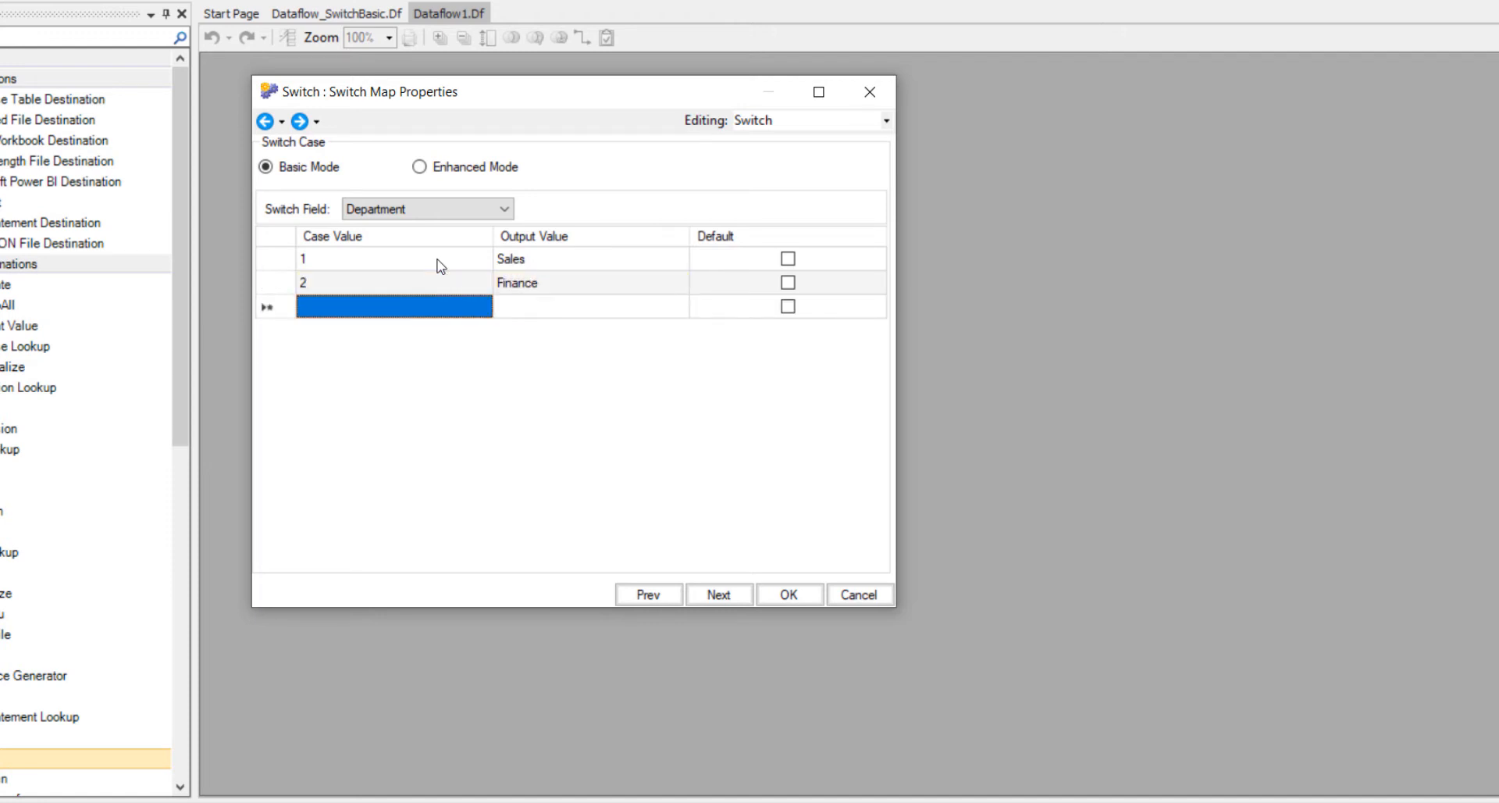
- Add switch cases mapping 3 to Marketing and 4 to Admin, with Admin as the default, and apply the Switch settings
type("3")
key("Tab")
type("M")
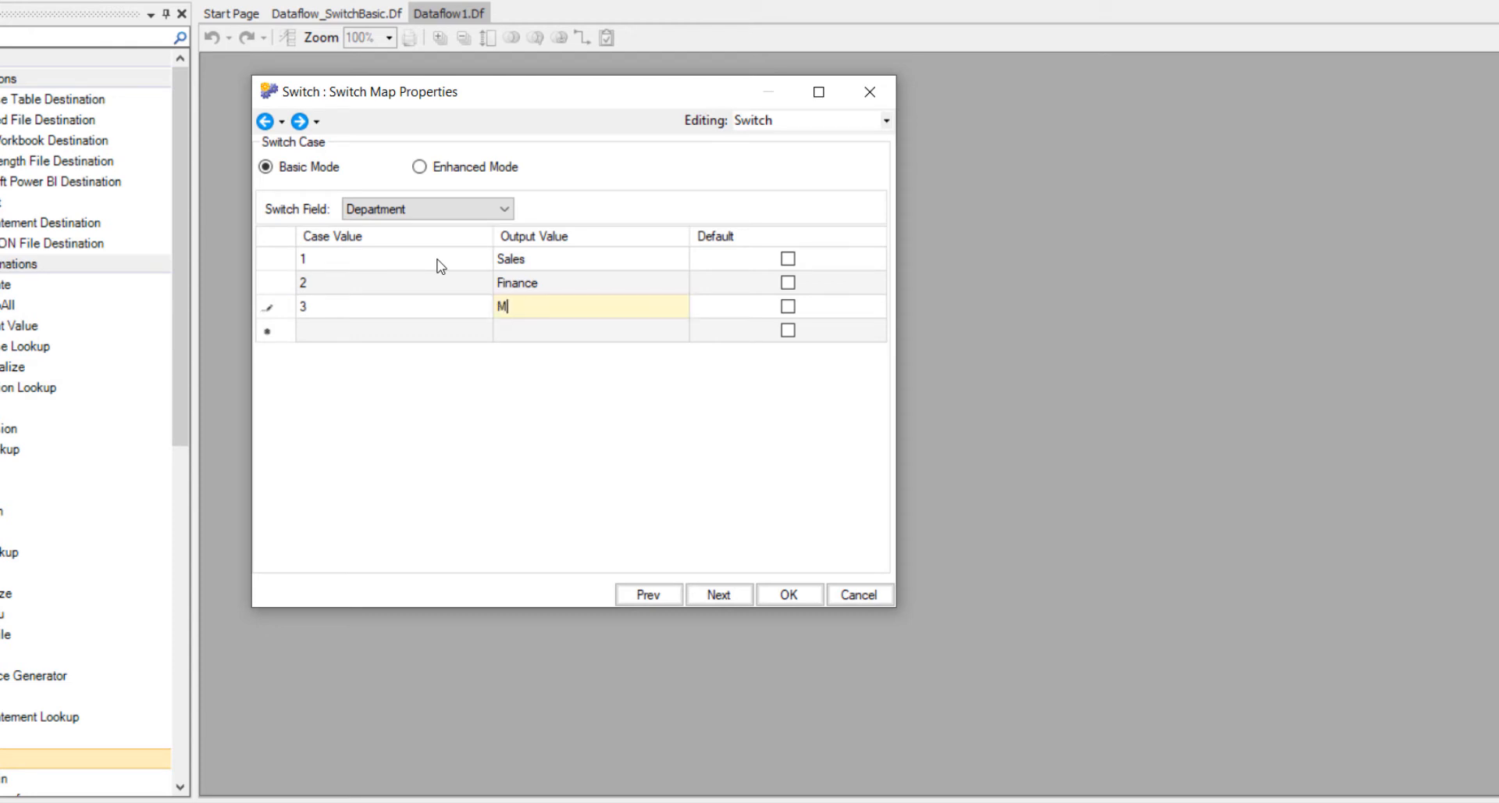
type("arketing")
key("Tab")
key("Tab")
type("4")
key("Tab")
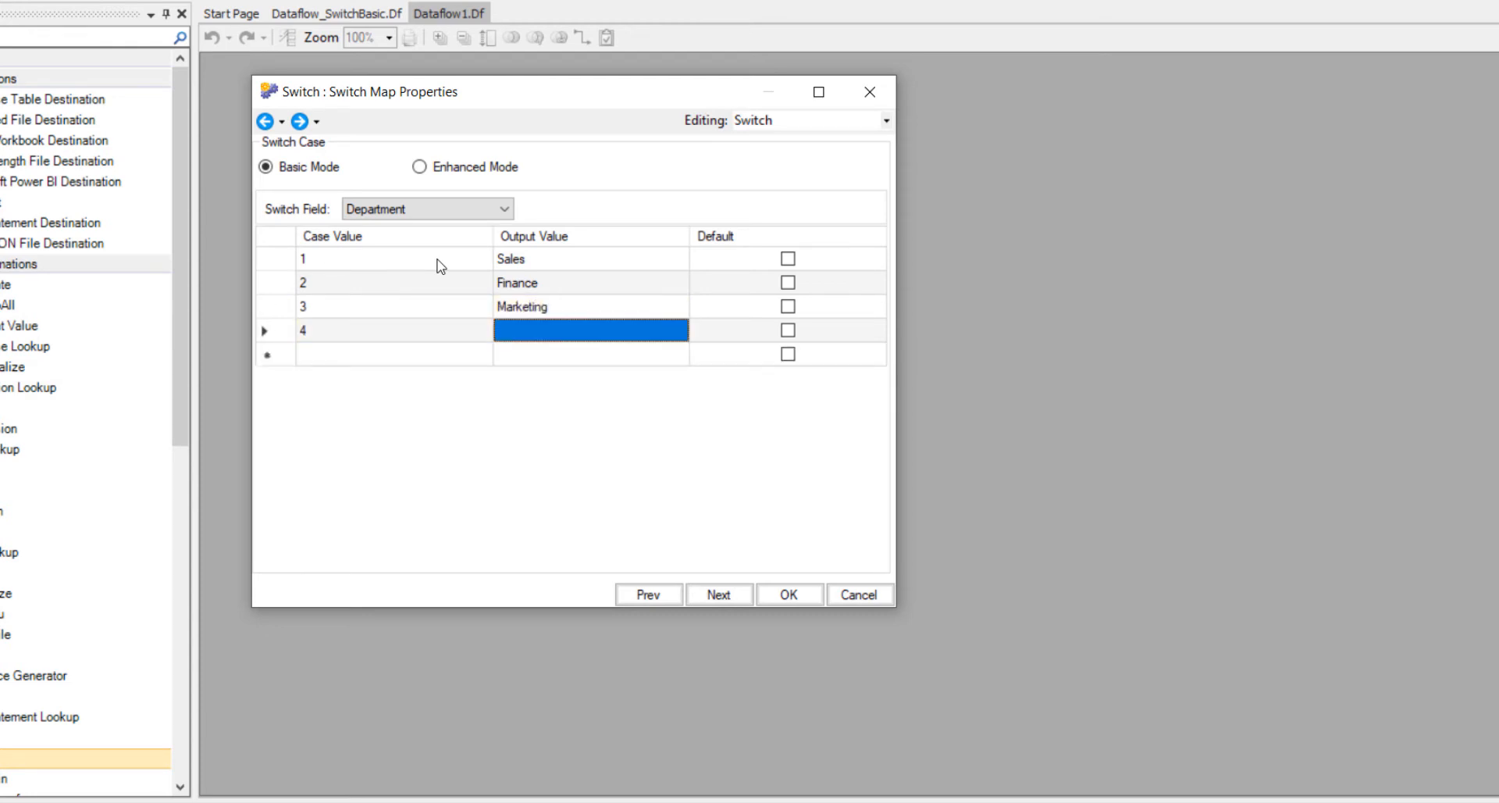
type("Admin")
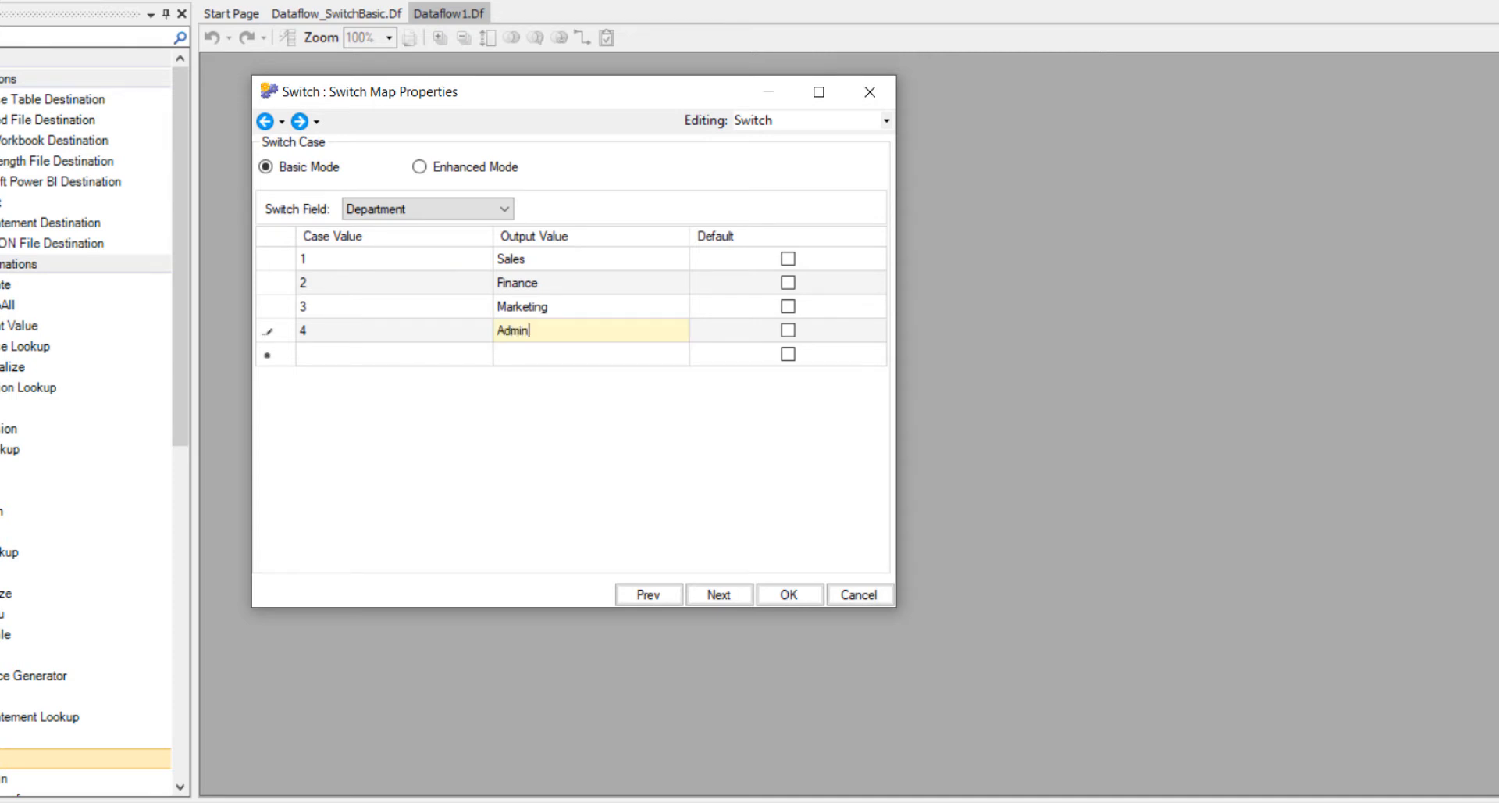
left_click(787, 331)
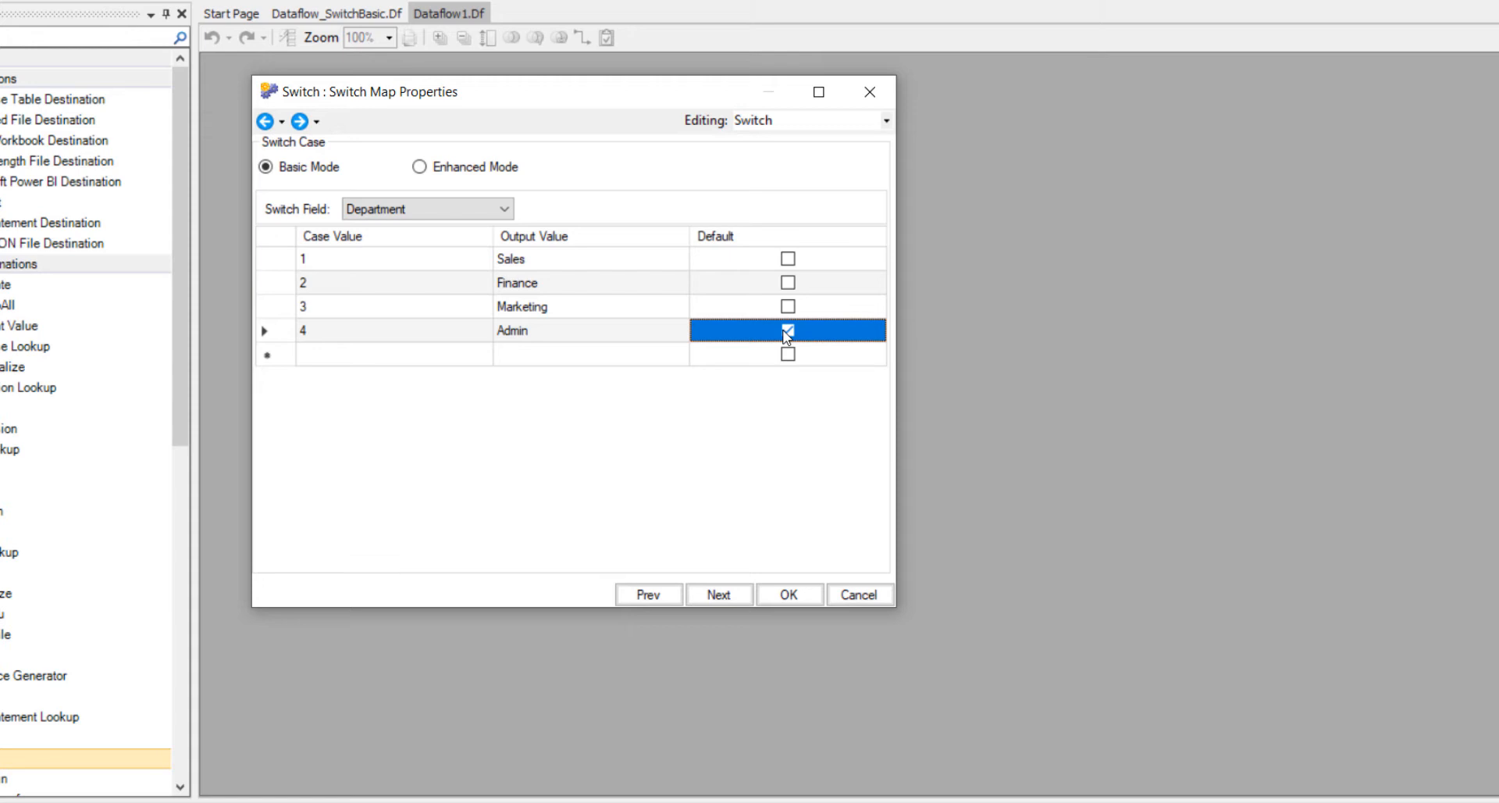
left_click(789, 594)
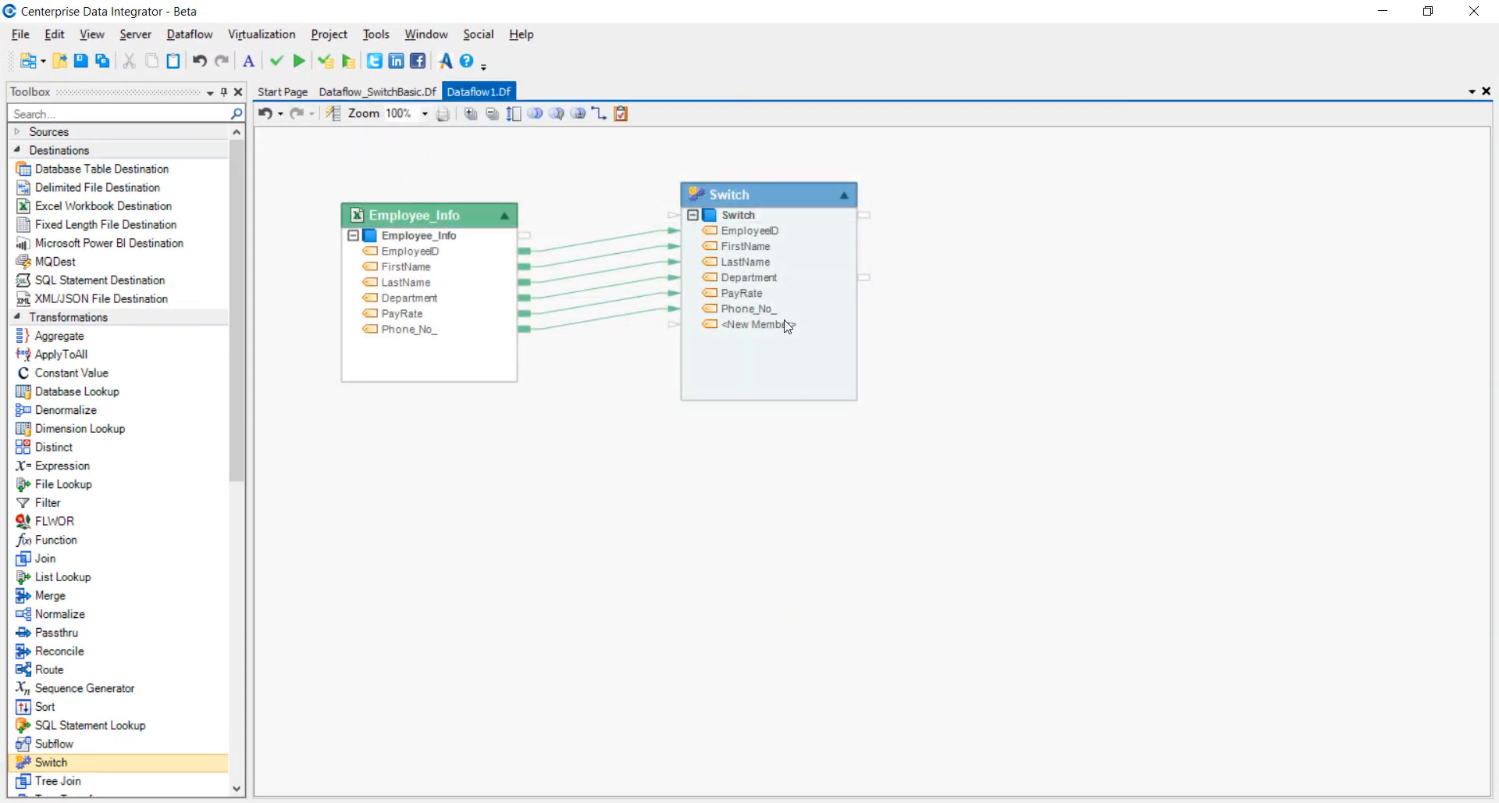
- Preview the Switch transformation's output to check the Department values, and close the preview
right_click(782, 197)
left_click(854, 258)
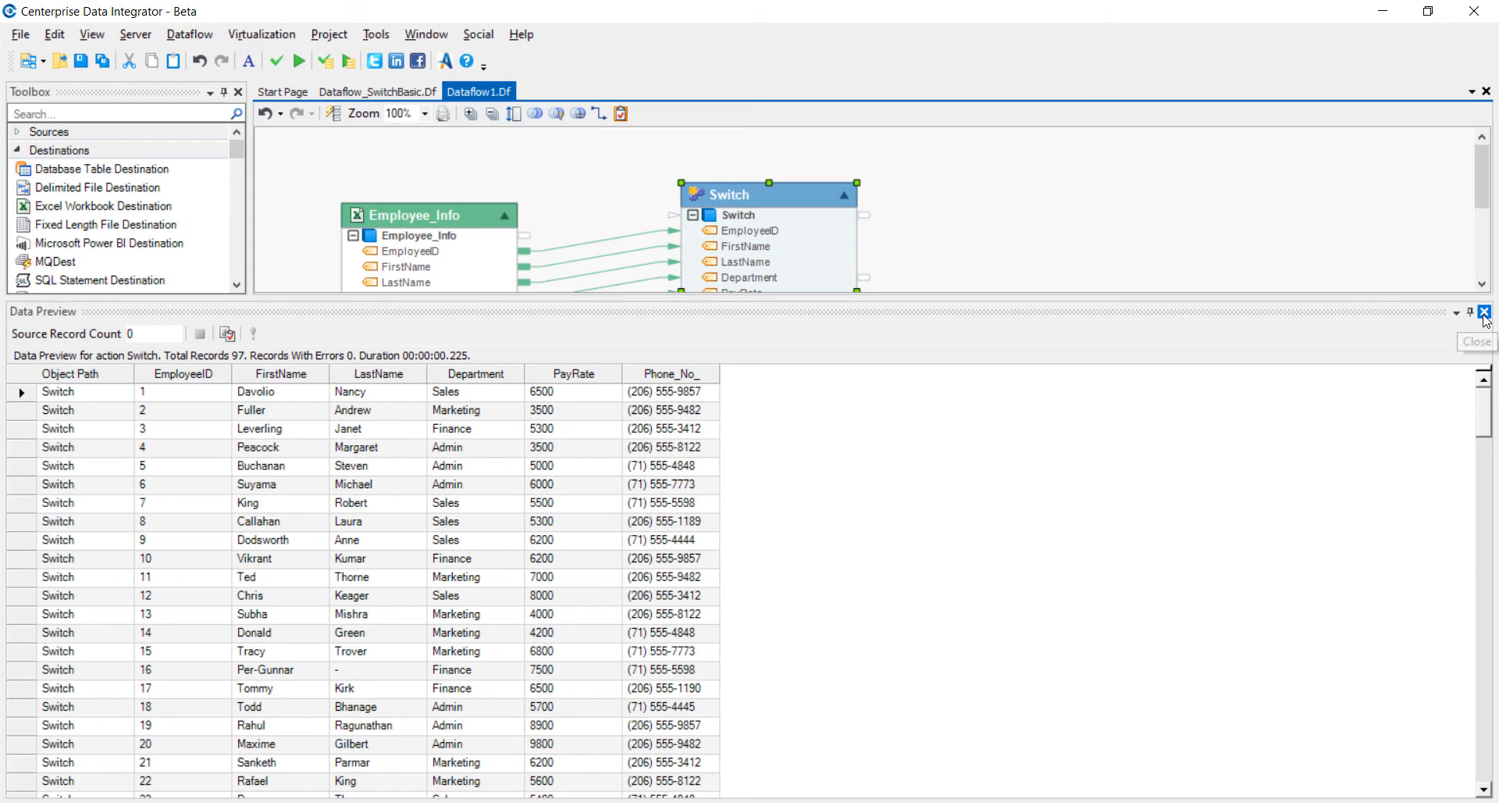
left_click(1484, 314)
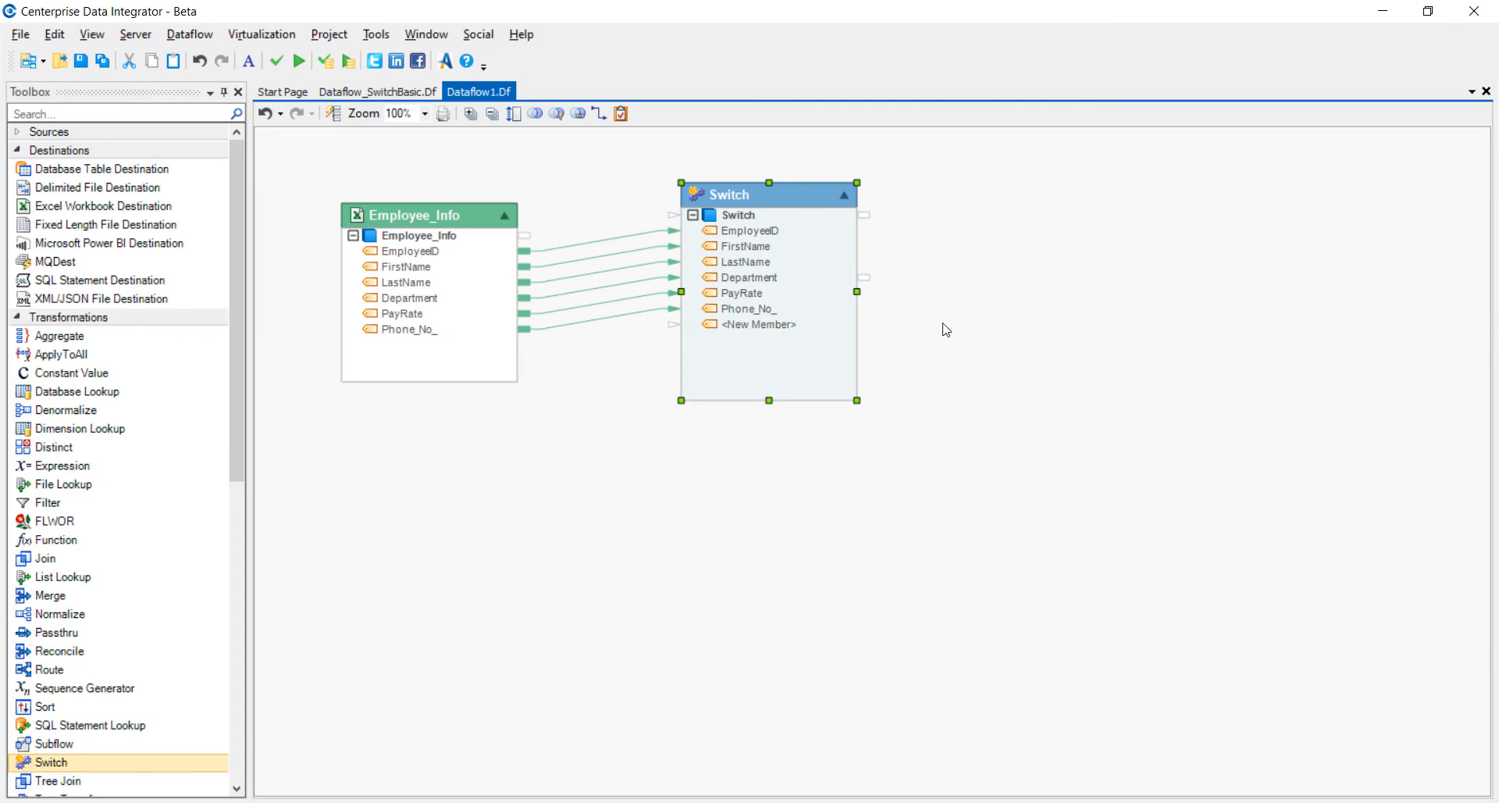
- Write the Switch output to a new fixed length file destination and expand that destination's field list
right_click(738, 214)
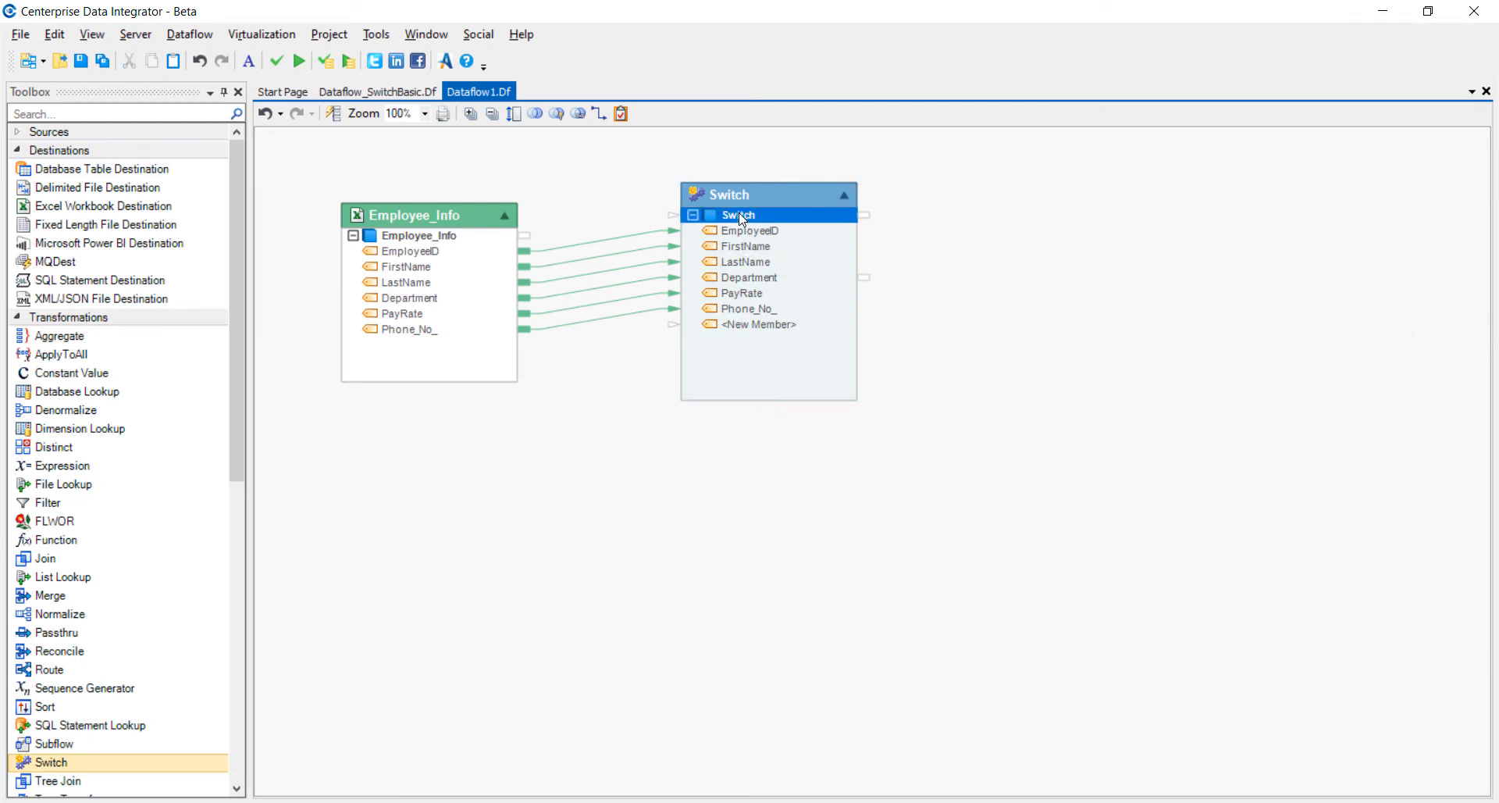
mouse_move(791, 293)
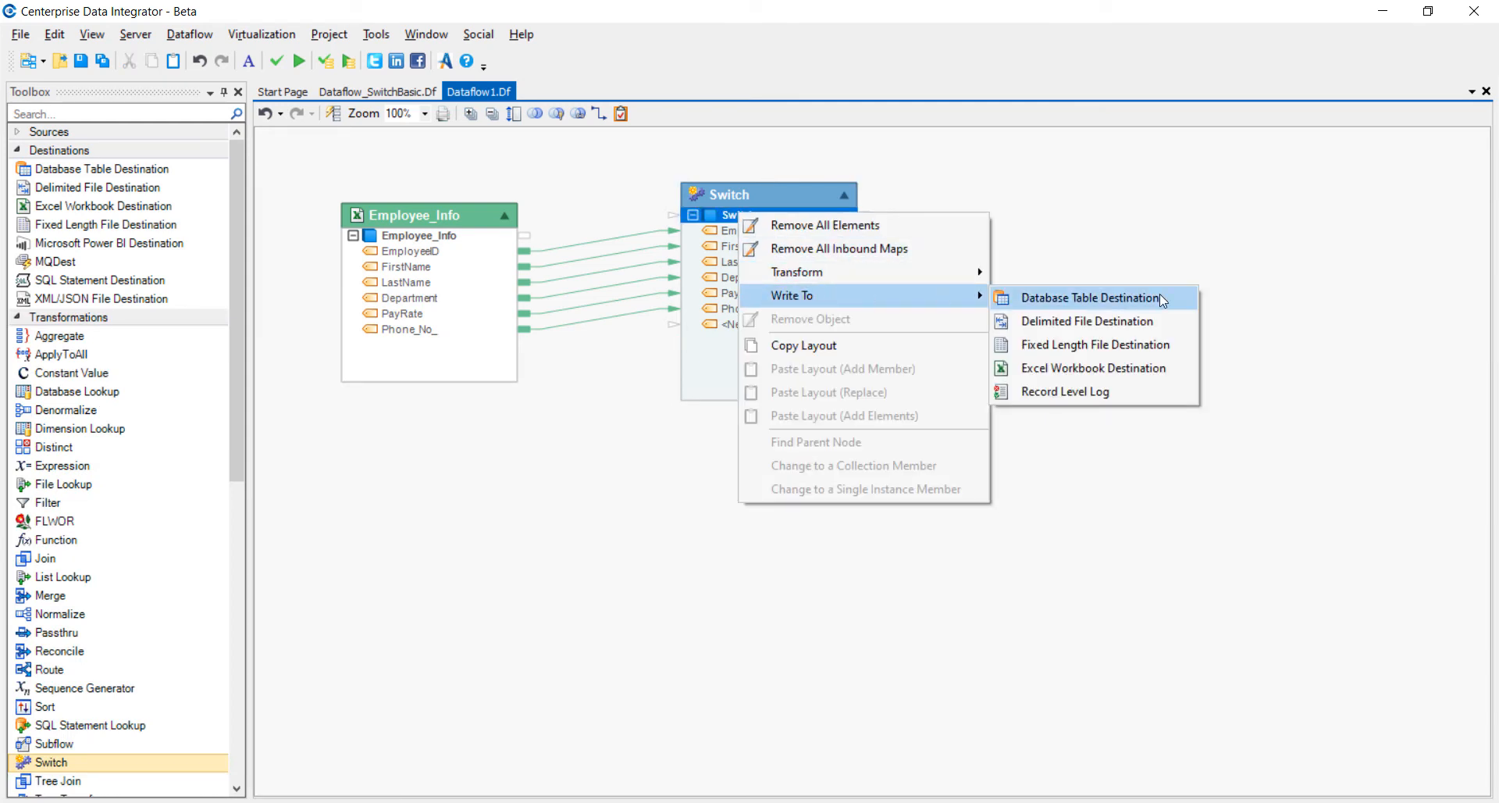
left_click(1162, 344)
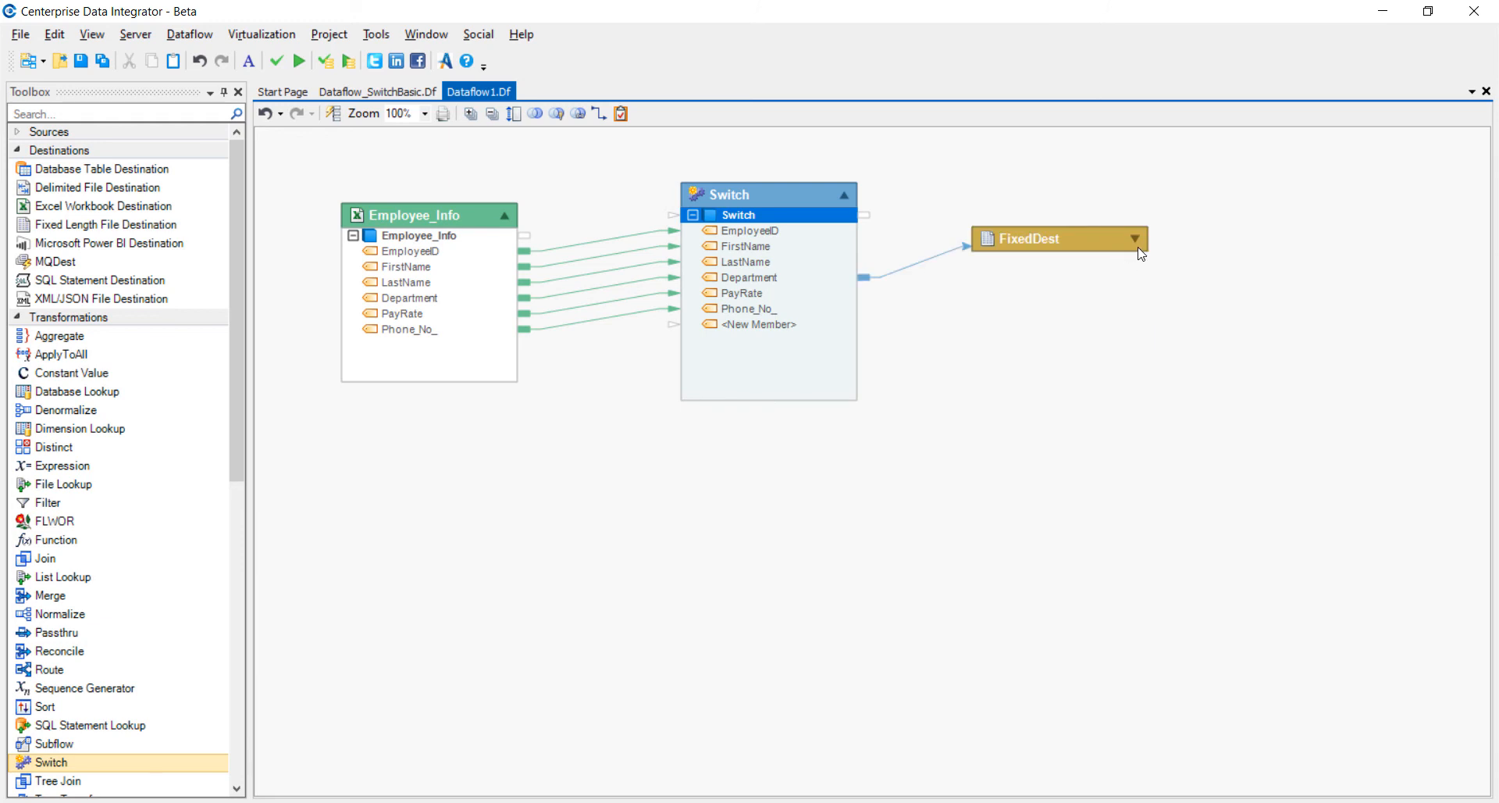
left_click(1135, 239)
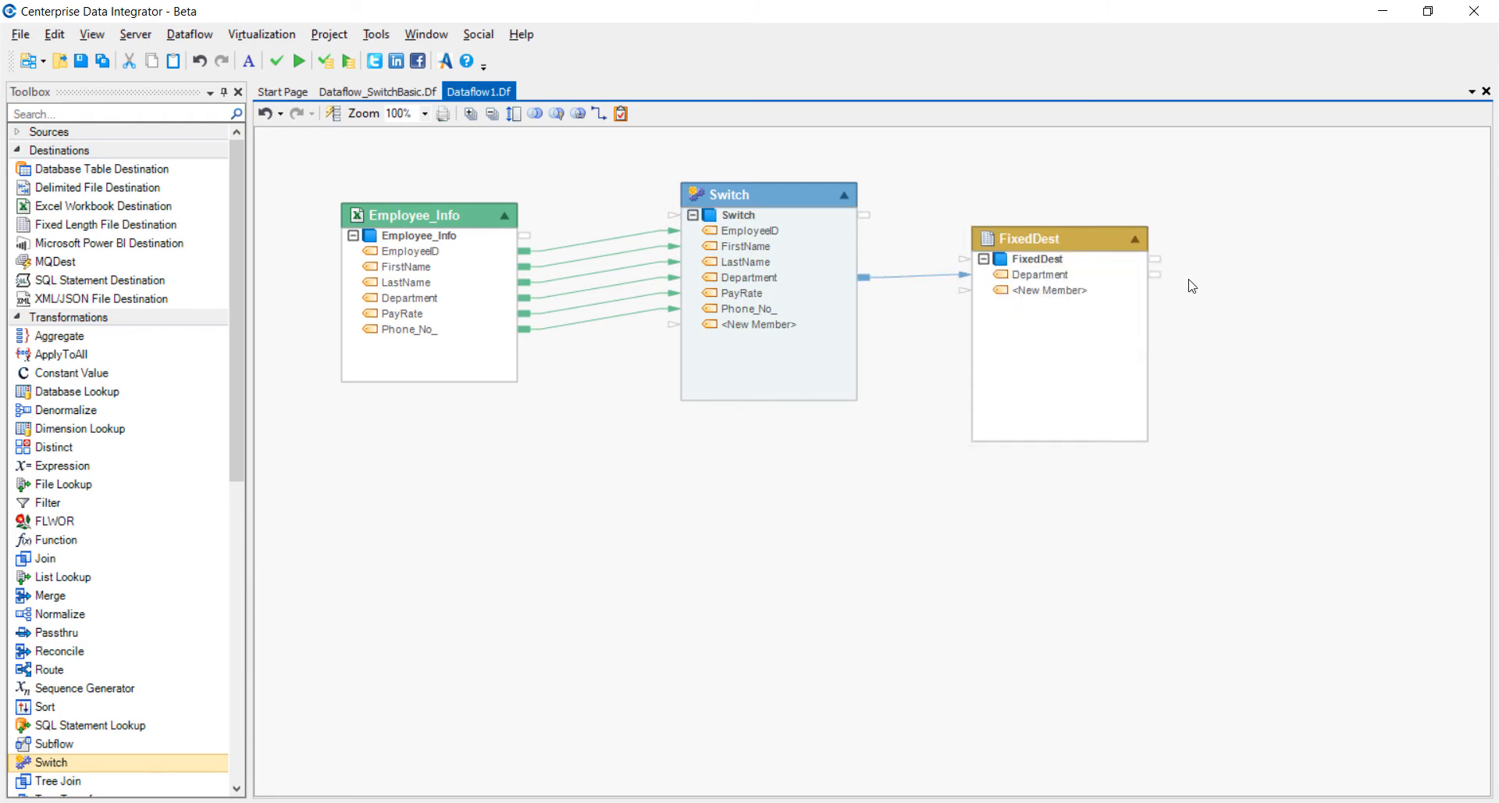